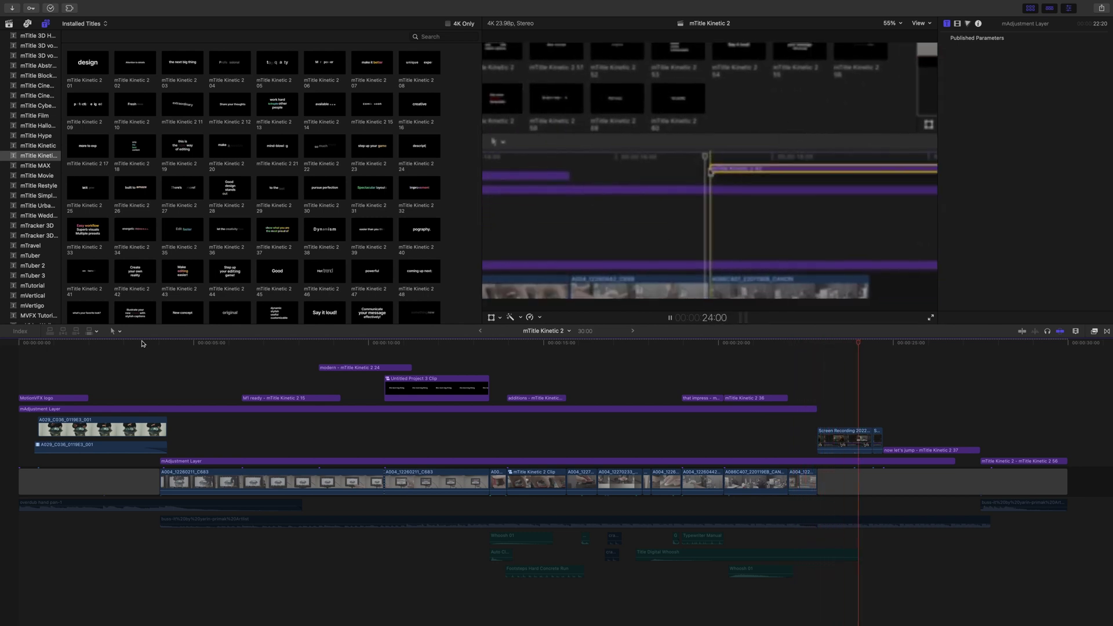
Stop playback and show the 60 mTitle Kinetic 2 title presets in a wider grid without the sidebar.
key("space")
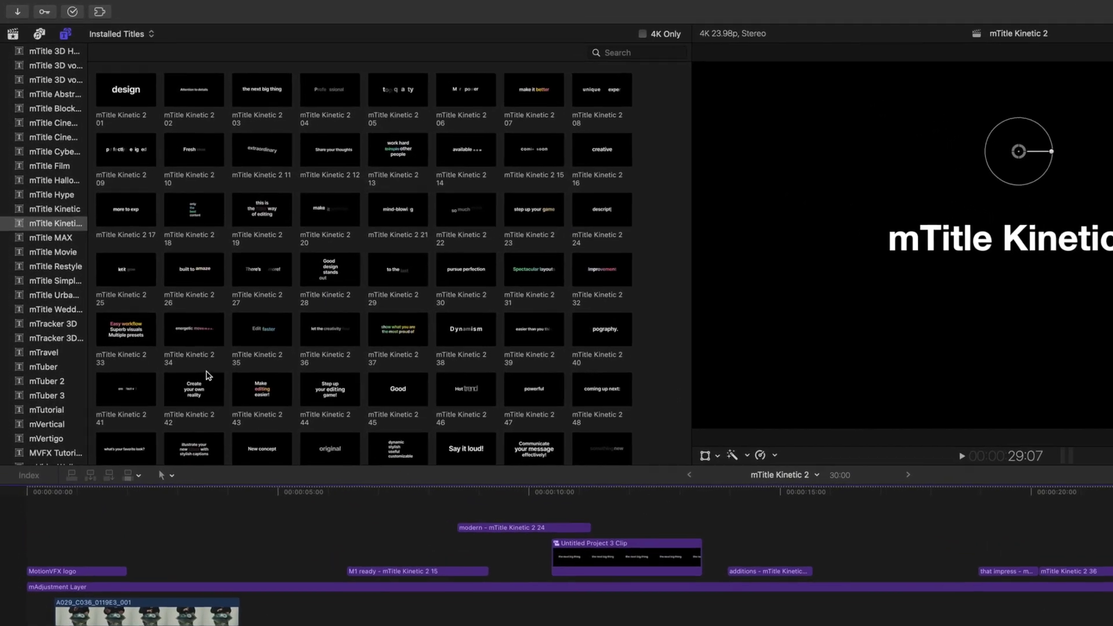
left_click(66, 231)
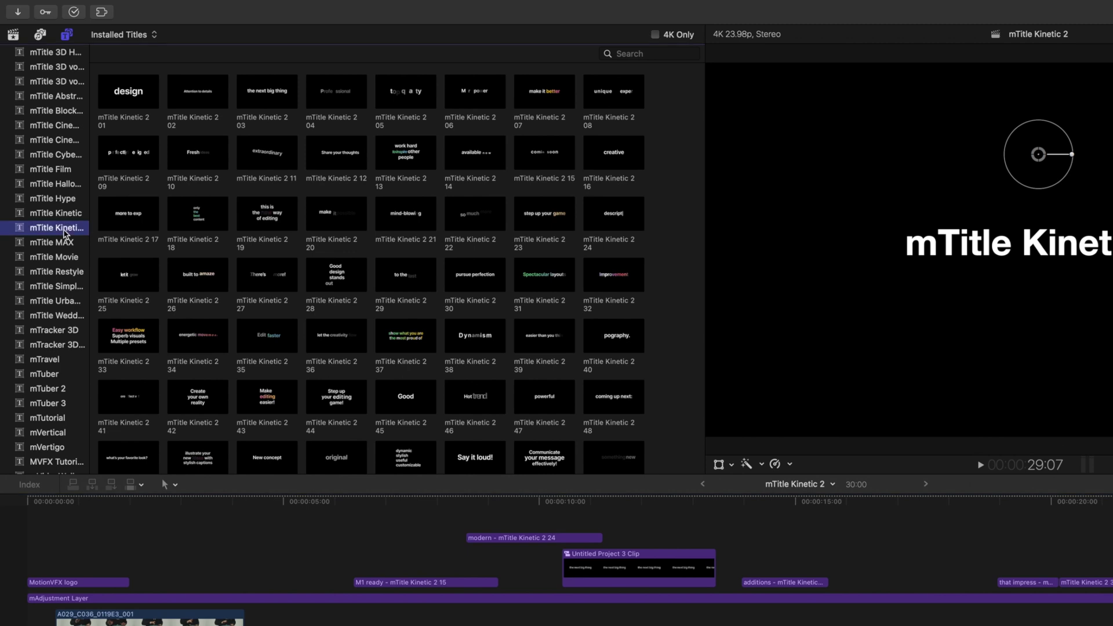
left_click(66, 35)
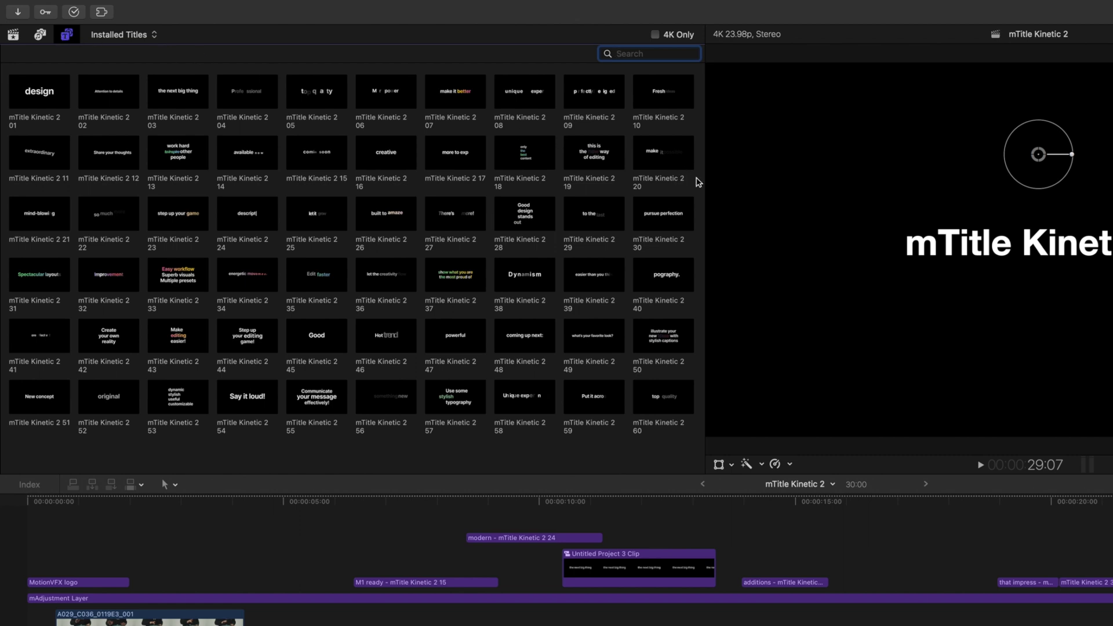
scroll(698, 187, "down", 1)
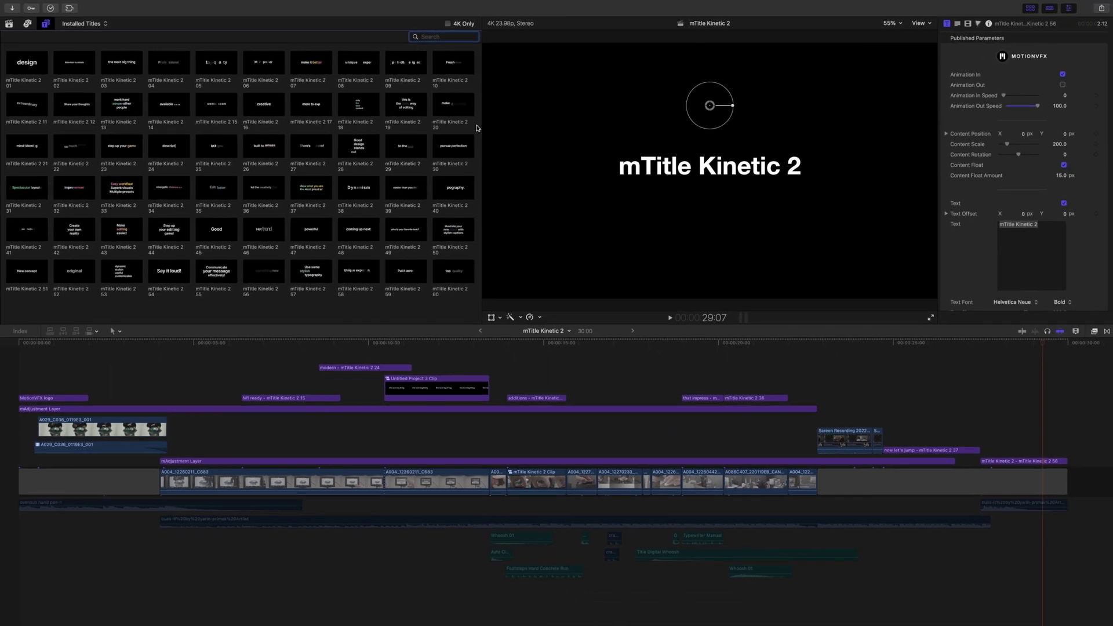
Add the mTitle Kinetic 2 14 title above the handpan shot at about 6:09.
left_click(242, 343)
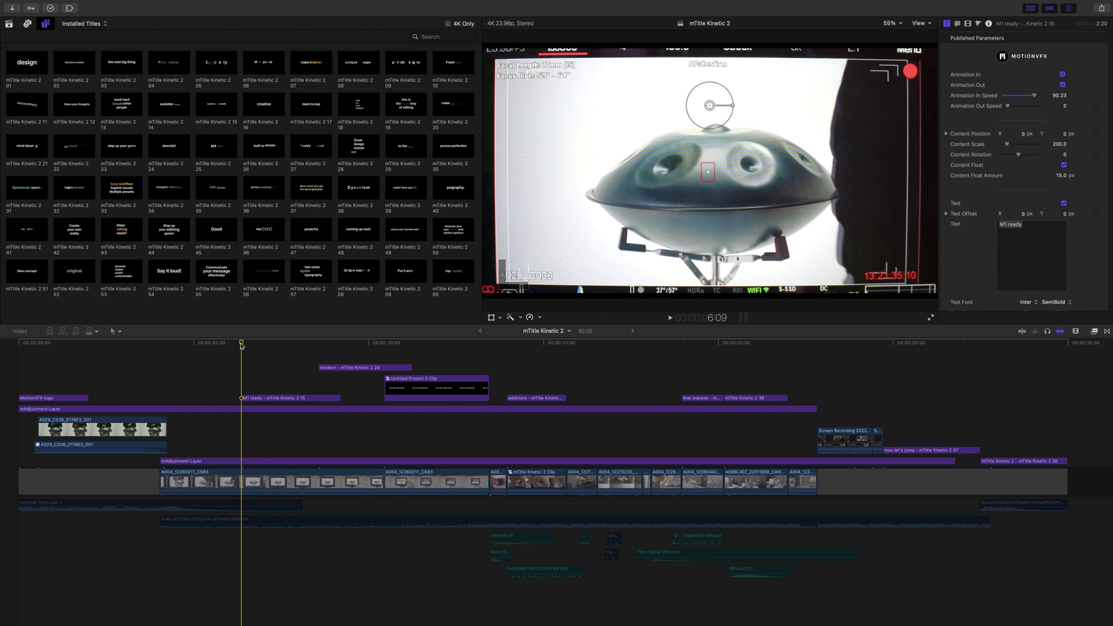
left_click(107, 109)
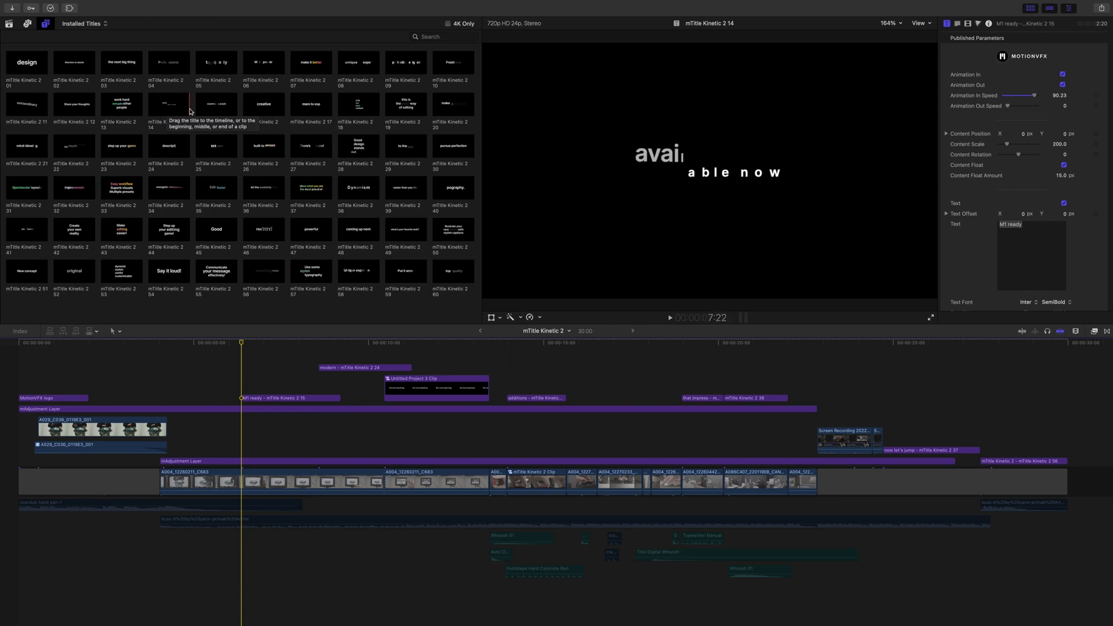
left_click_drag(188, 111, 243, 369)
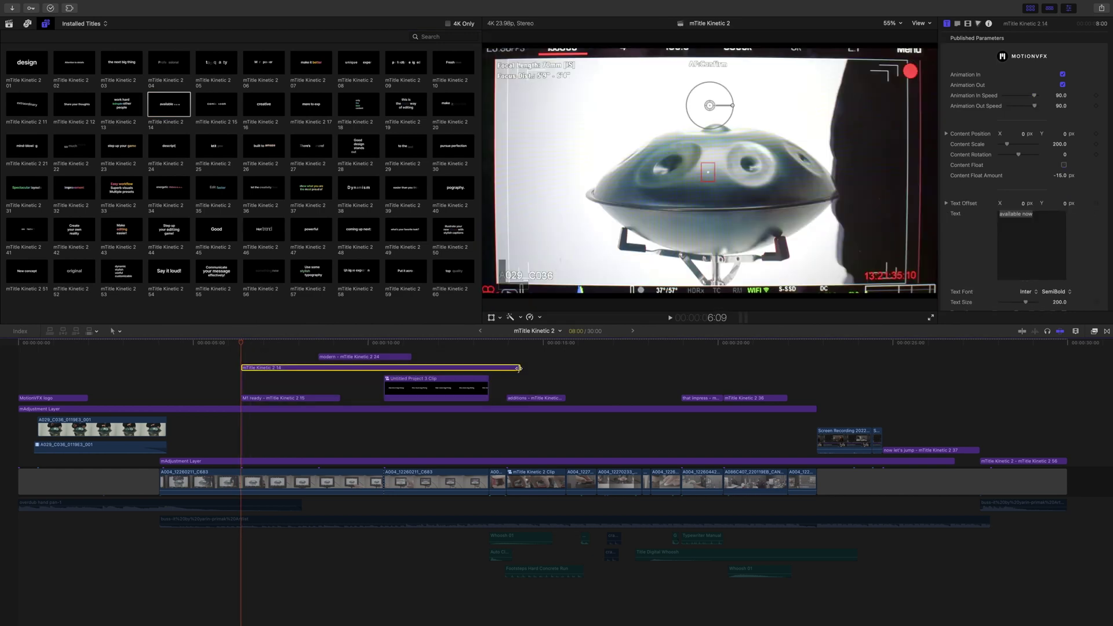
Shorten the Kinetic 2 14 title to 04:02, delete it, and move the playhead to 7:18.
left_click_drag(519, 368, 335, 377)
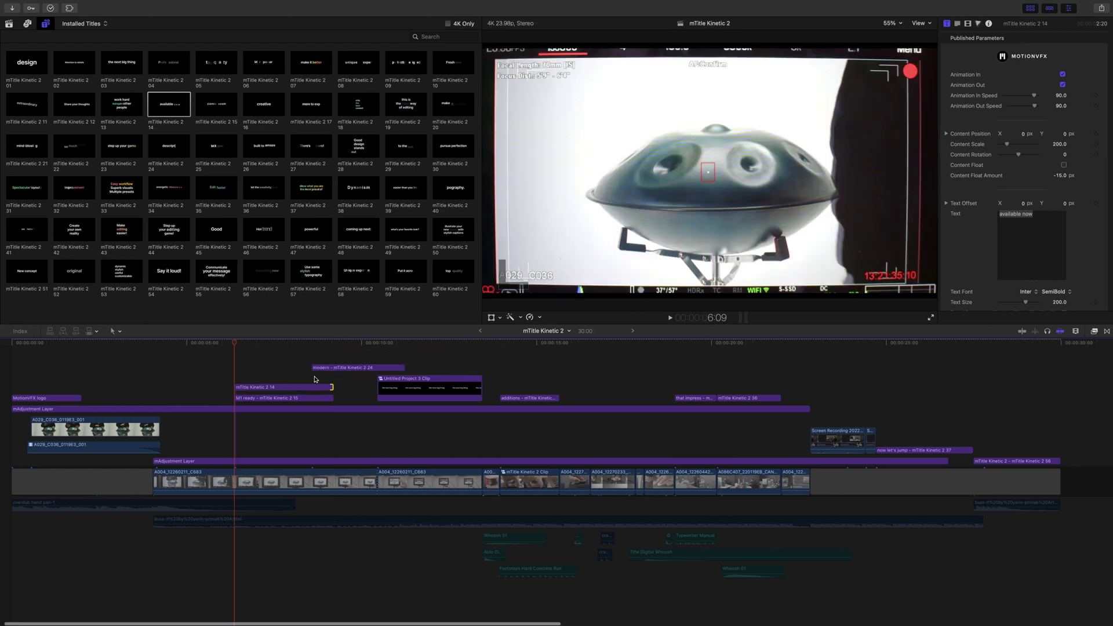
left_click(265, 389)
key("Delete")
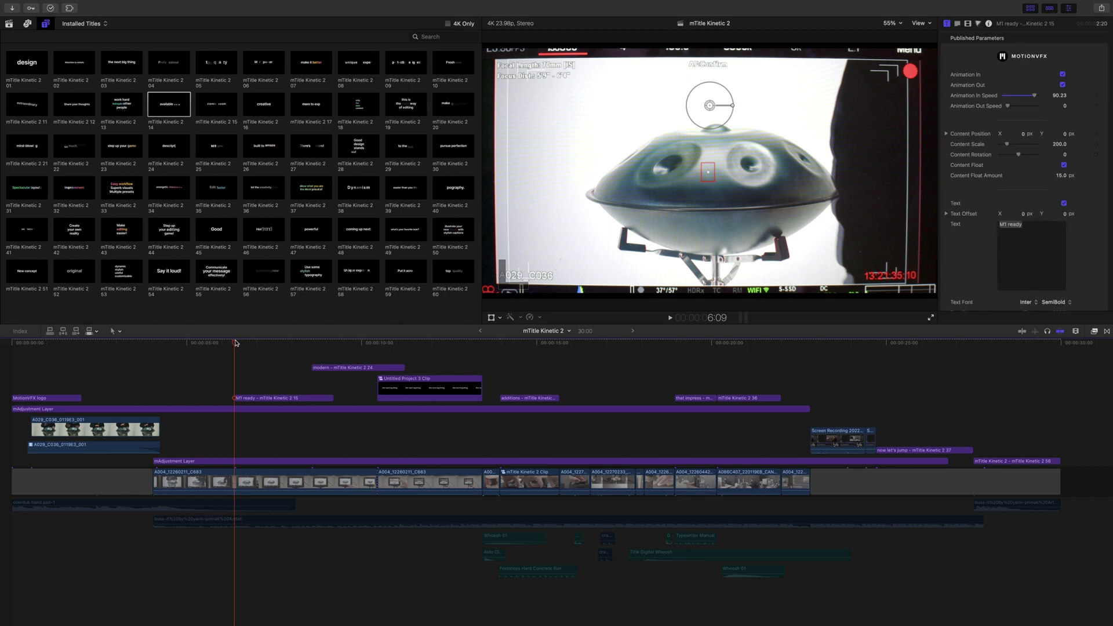
left_click_drag(236, 338, 284, 343)
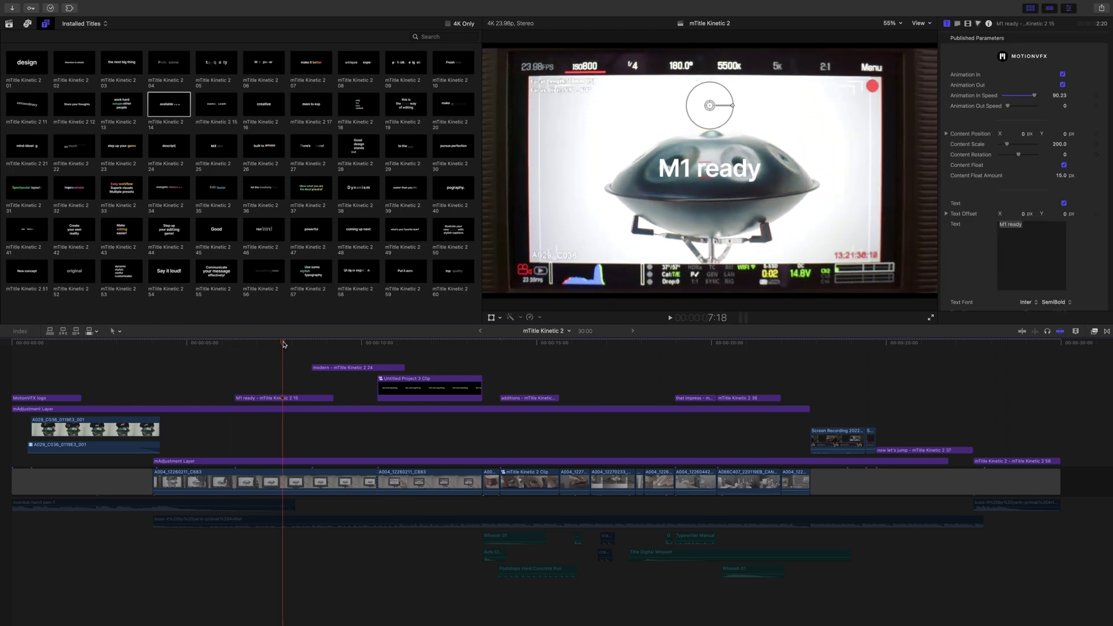
Select the M1 ready title at 7:18 and drag it to a new position in the viewer.
left_click(284, 398)
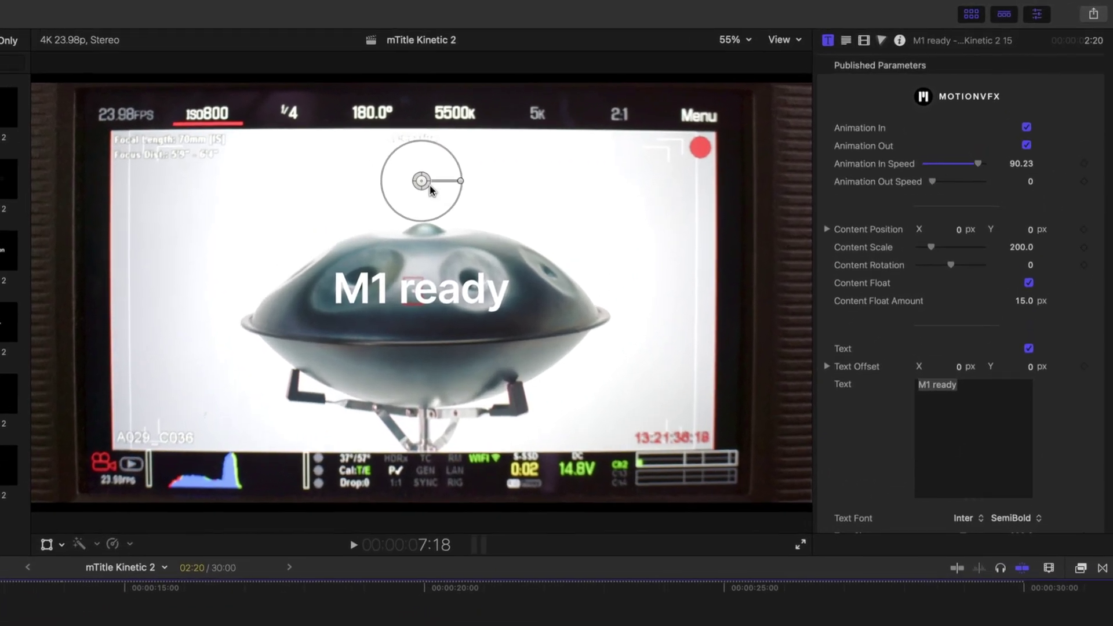
left_click_drag(413, 185, 454, 188)
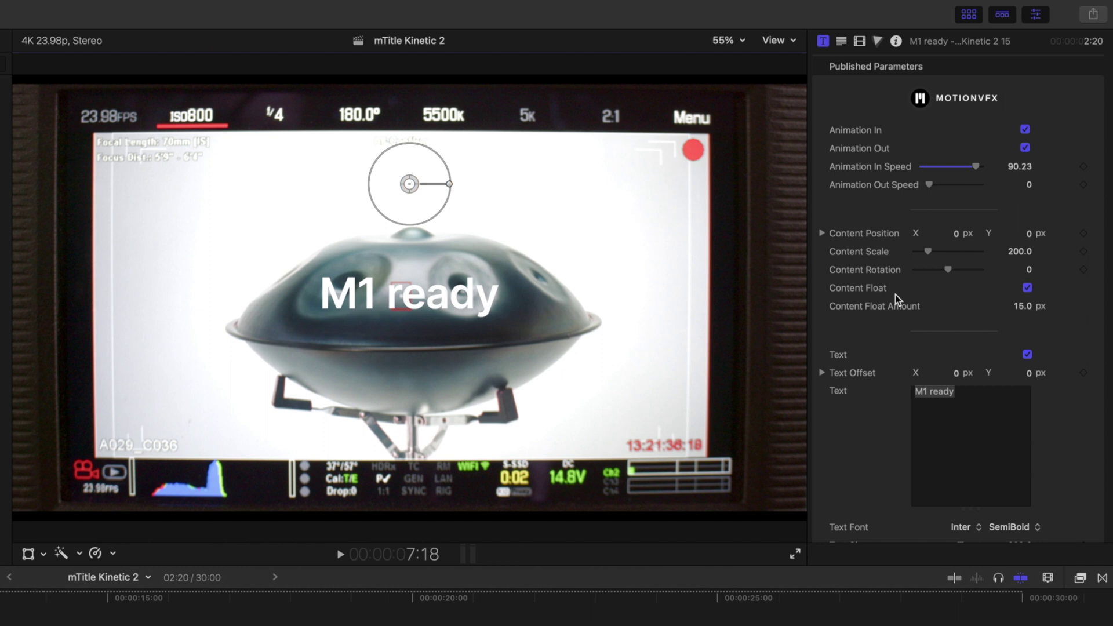
Test M1 ready's Content Float off and on, leaving it on with Float Amount 15 px.
left_click(1026, 288)
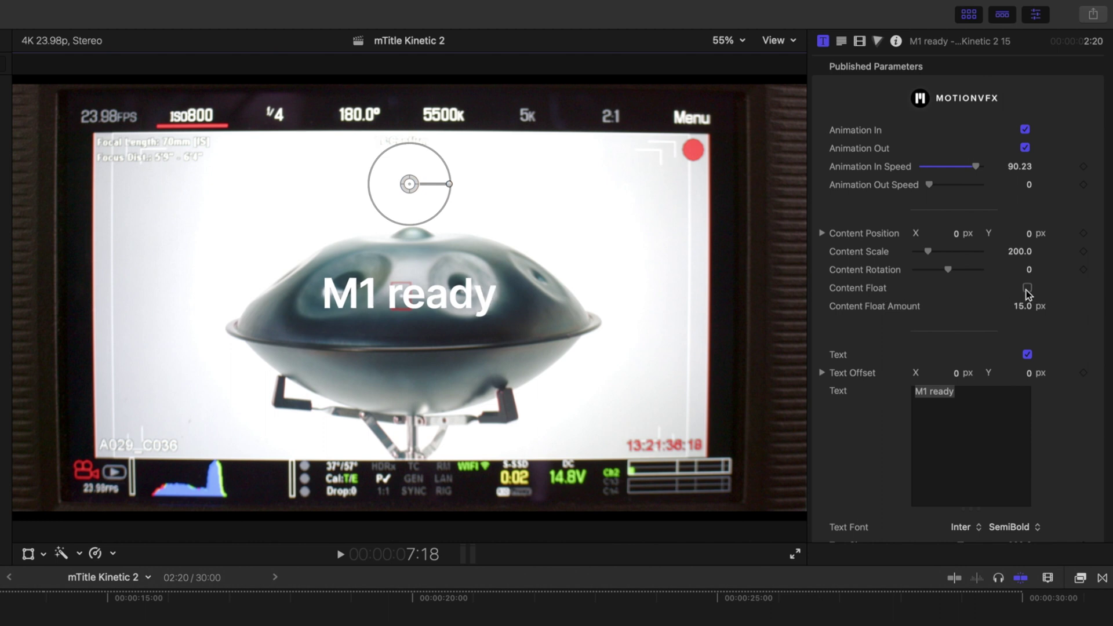
left_click(1026, 288)
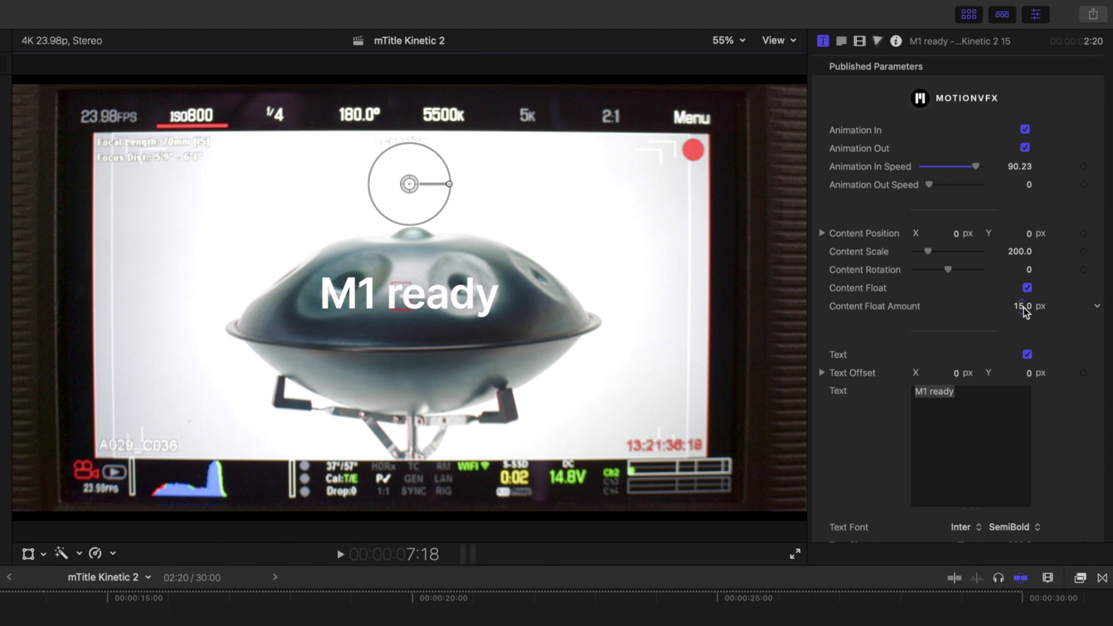
left_click_drag(1024, 311, 1024, 270)
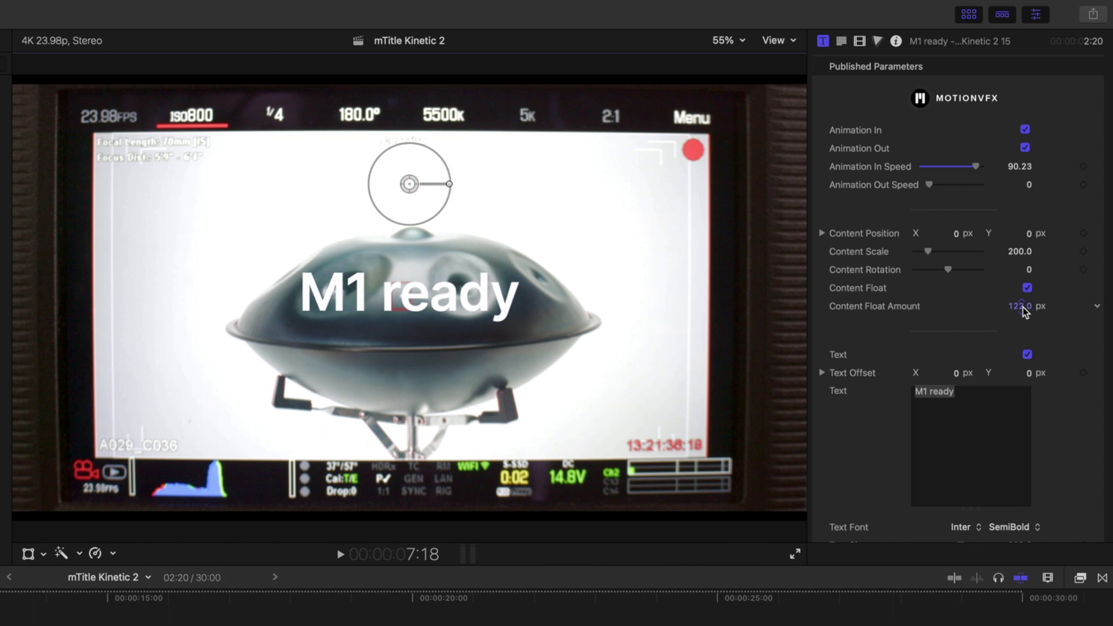
left_click_drag(1022, 308, 1022, 307)
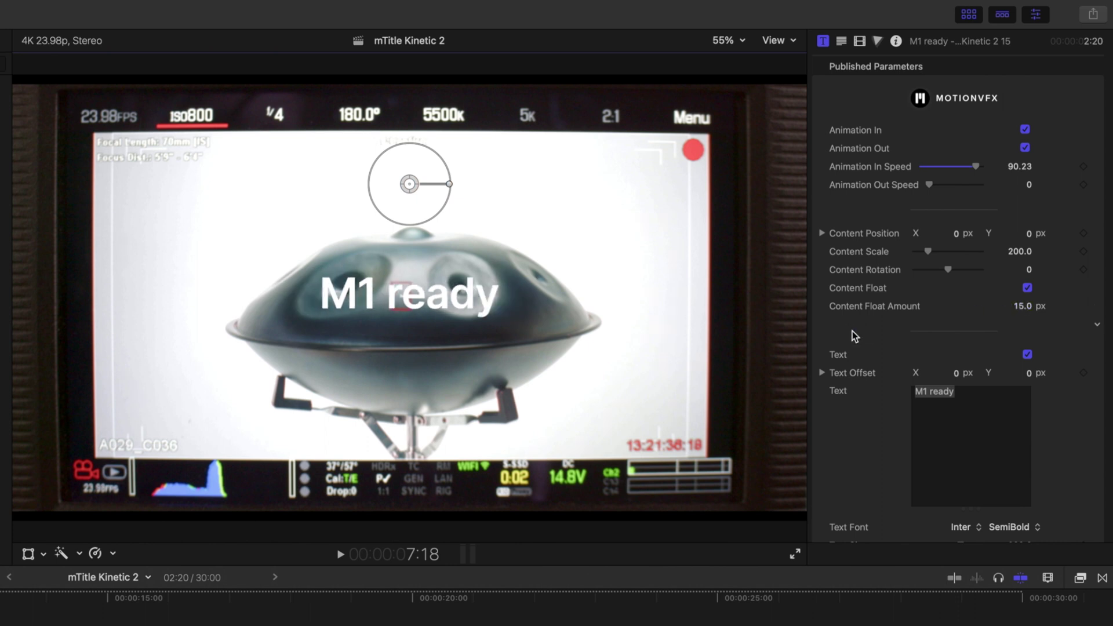
scroll(852, 332, "down", 5)
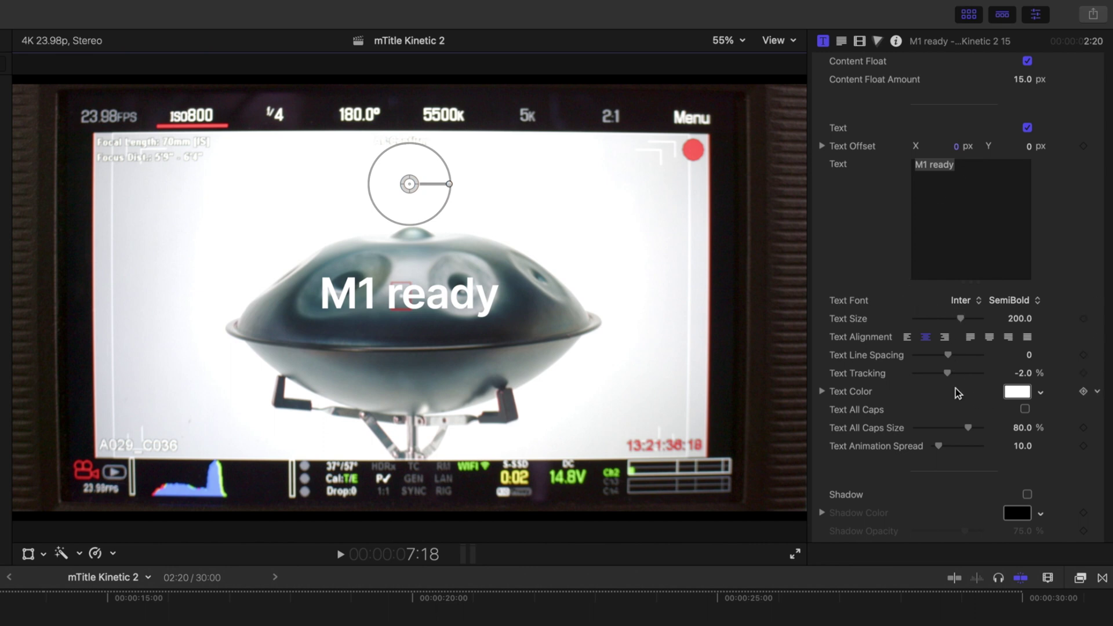
scroll(871, 383, "down", 2)
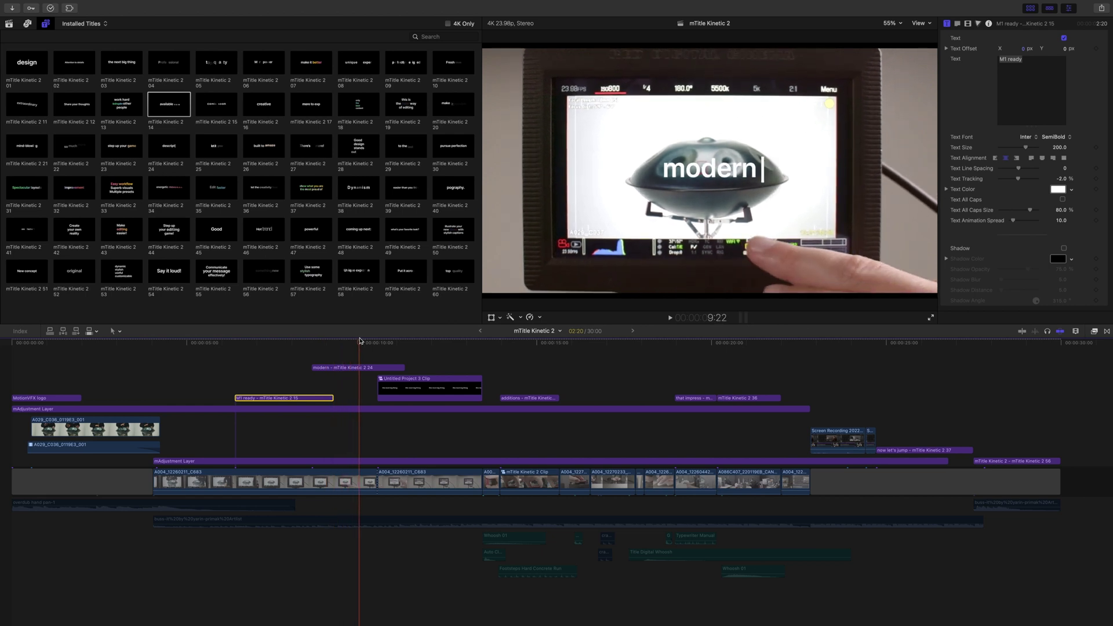
Select the 'modern' title and bring up its text reveal settings in the Inspector.
left_click(360, 368)
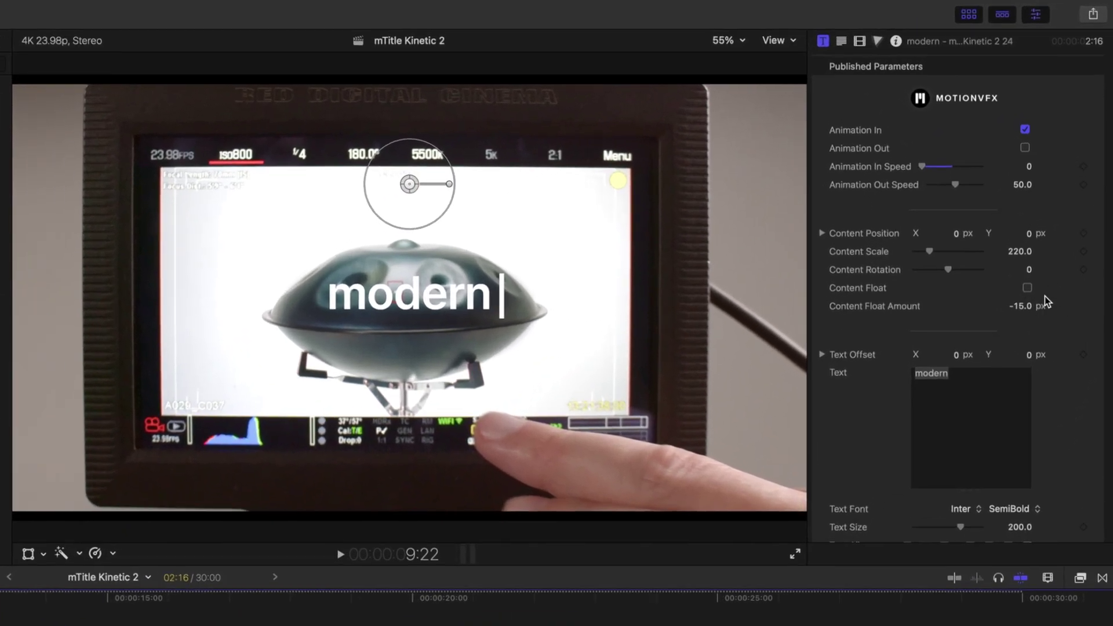
scroll(885, 305, "down", 10)
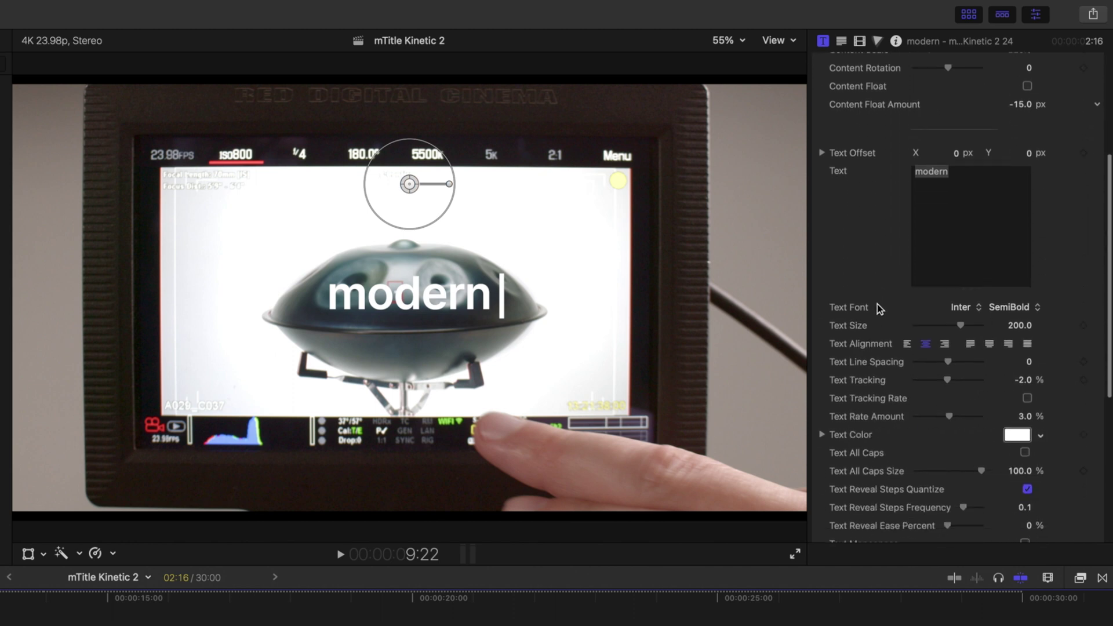
scroll(878, 309, "down", 6)
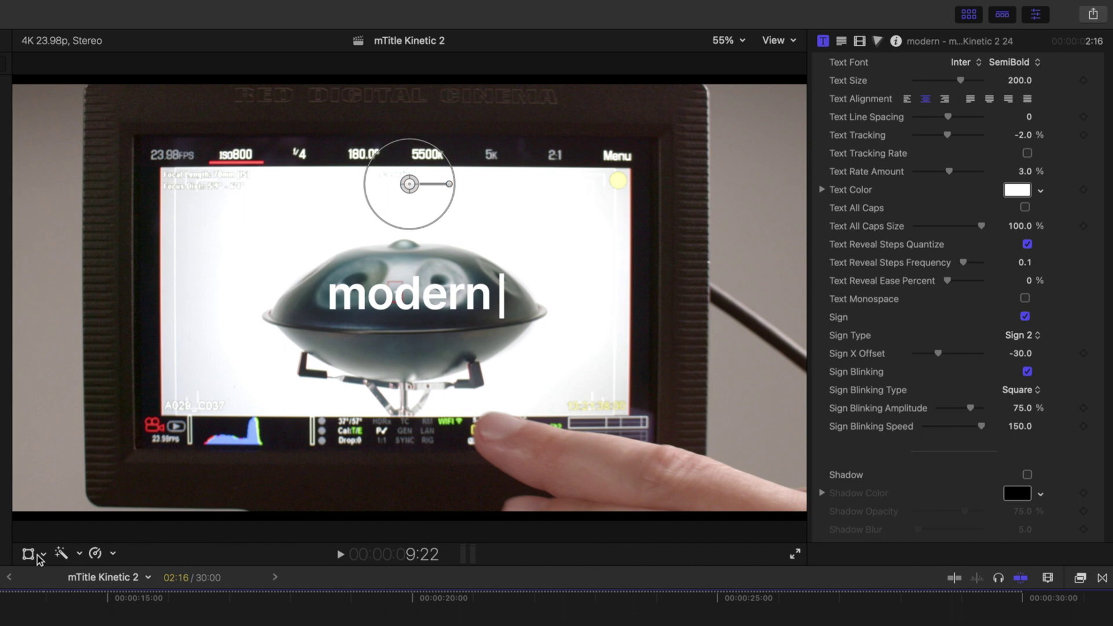
Compare the reveal with Text Reveal Steps Quantize off and on, leaving it on, reviewing with J/L.
left_click(1028, 245)
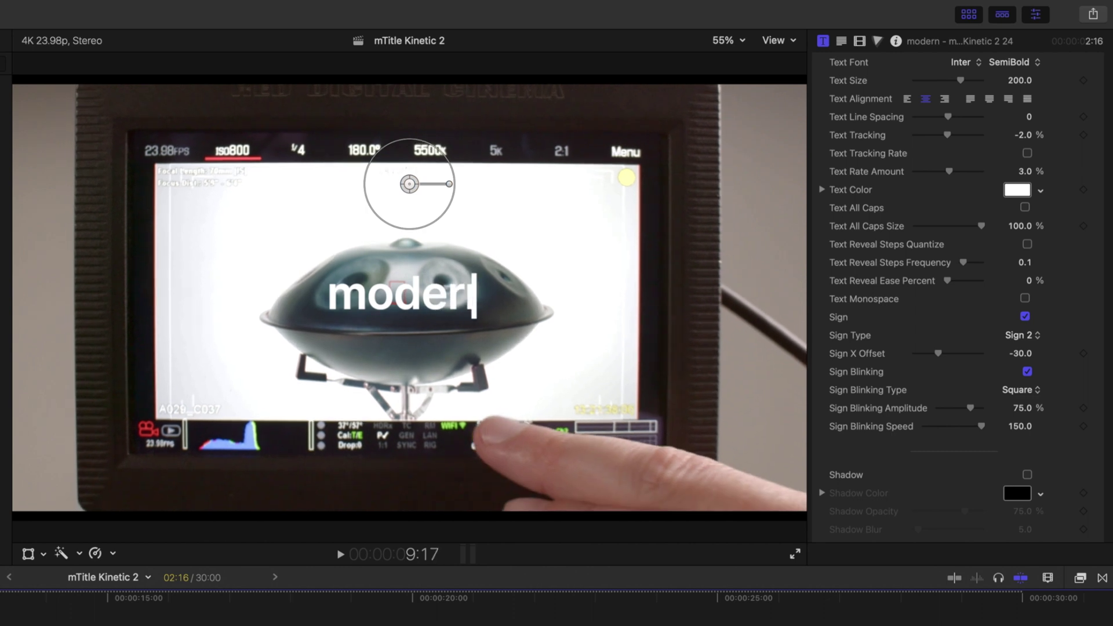
left_click(1027, 244)
key("j")
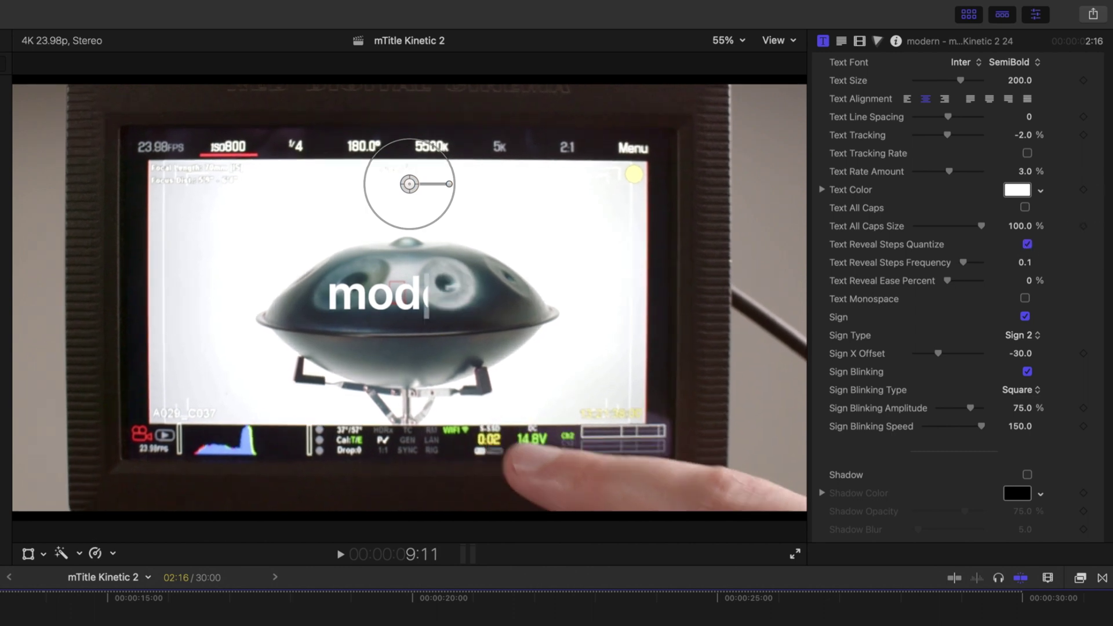
key("l")
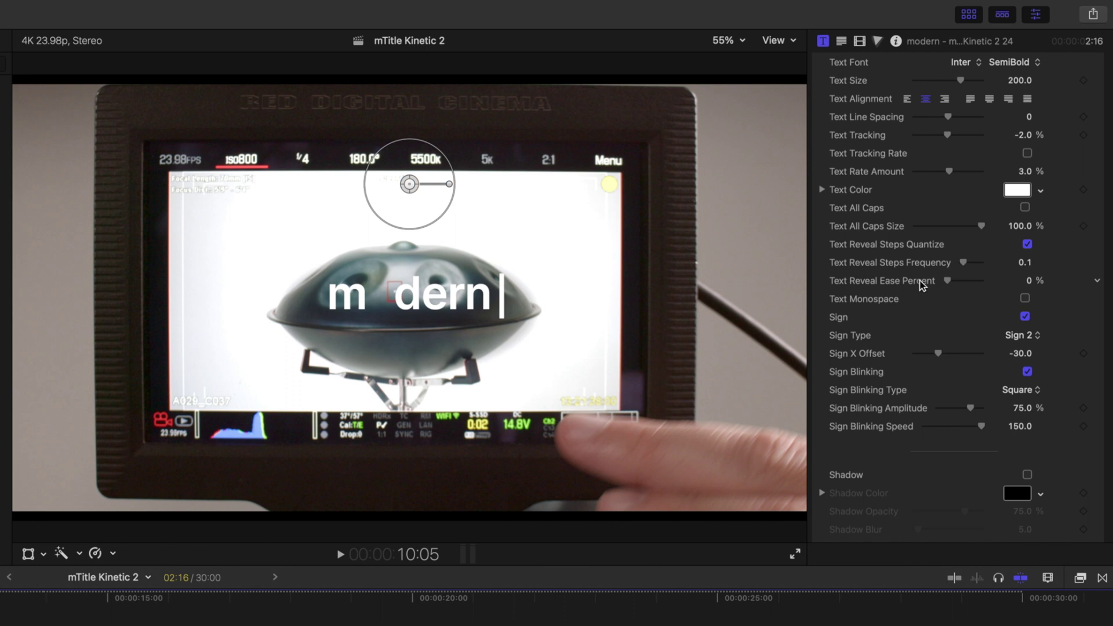
left_click(1024, 316)
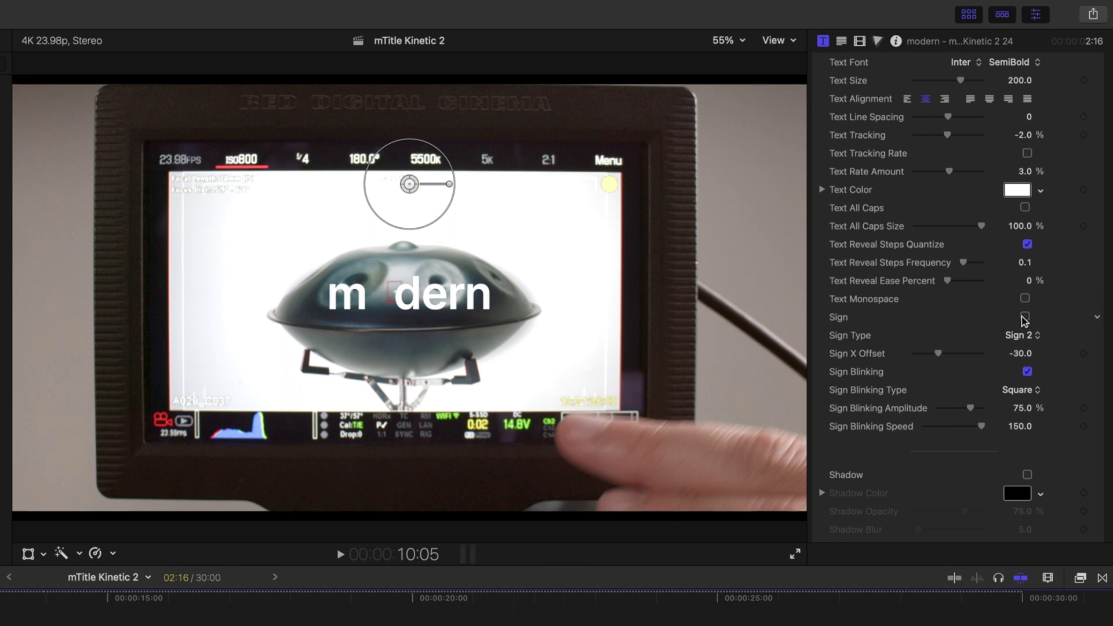
left_click(1024, 316)
left_click(1028, 336)
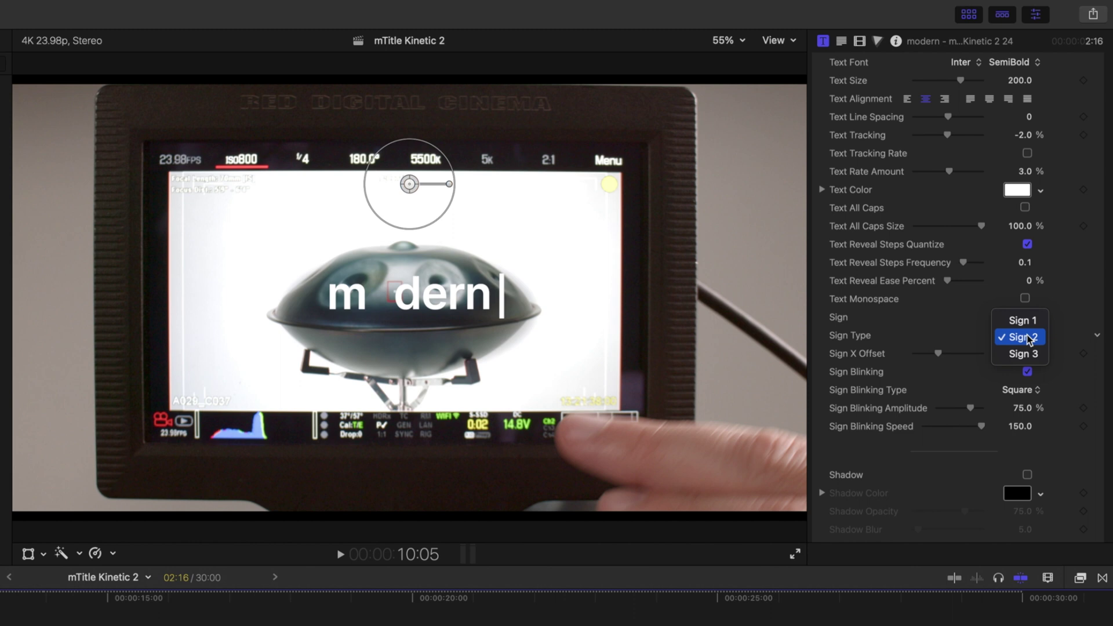
left_click(1027, 338)
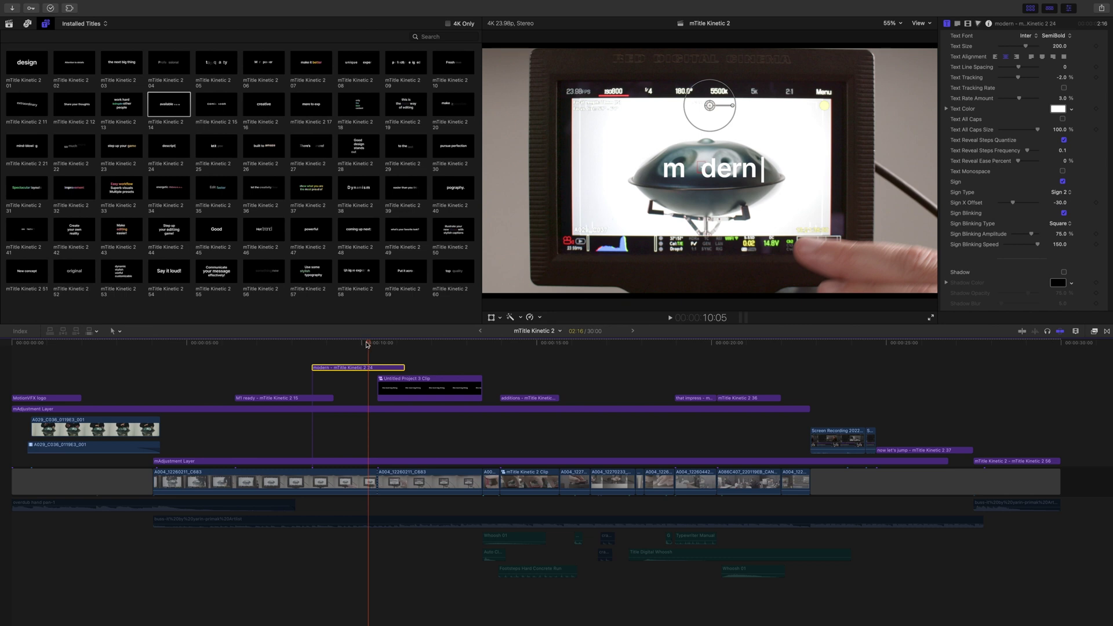
left_click_drag(367, 343, 430, 342)
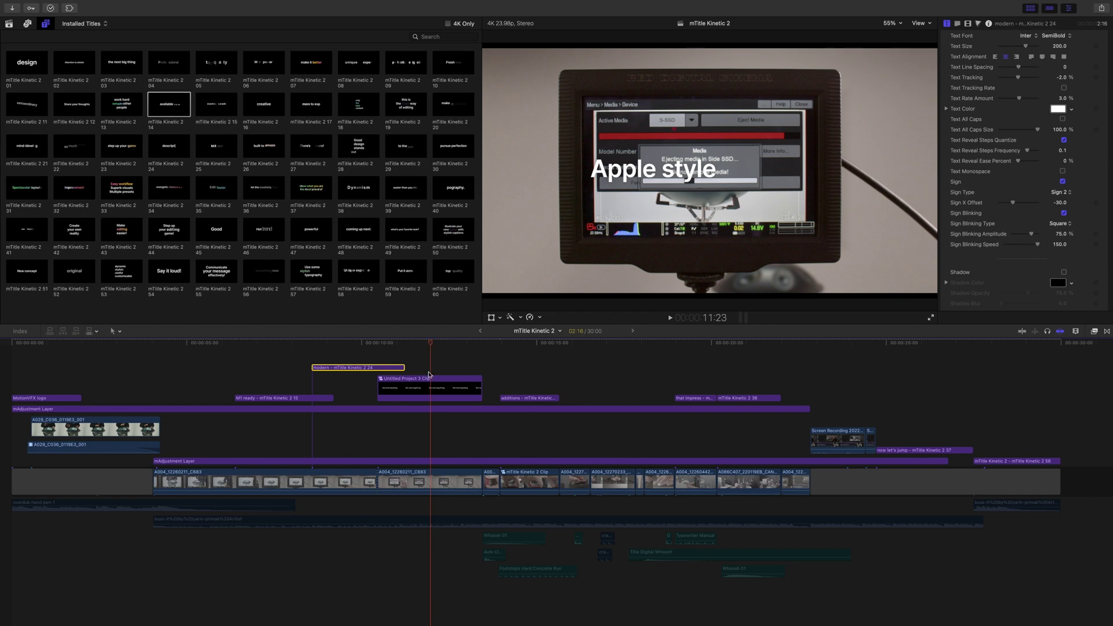
Open the Untitled Project 3 Clip compound clip and jump to just before 'Apple style FCP titles' animates in.
left_click(426, 381)
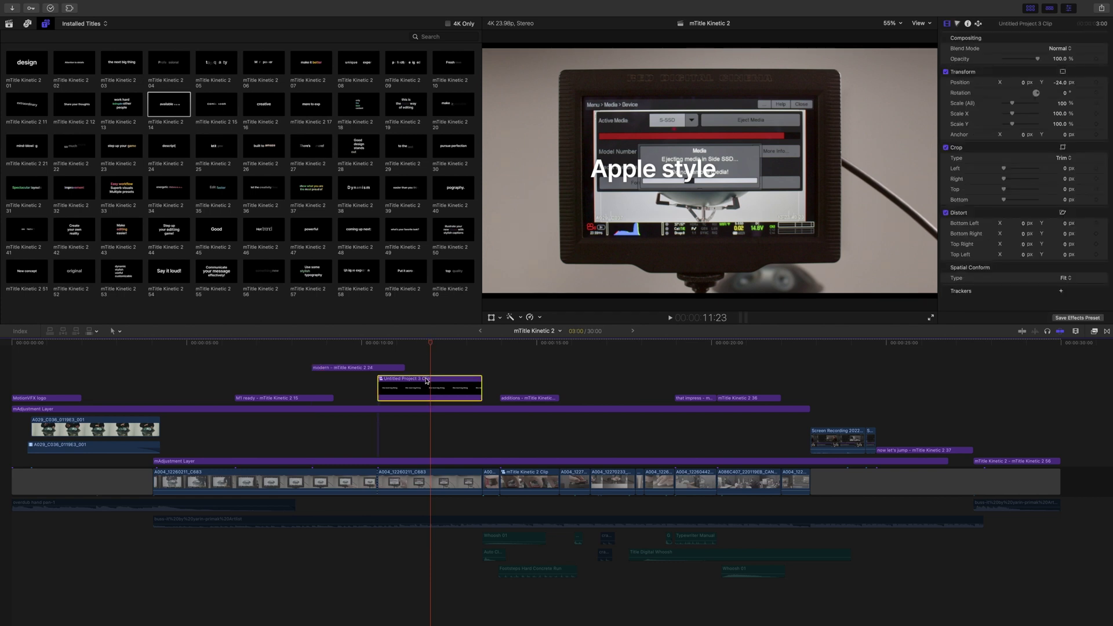
double_click(381, 383)
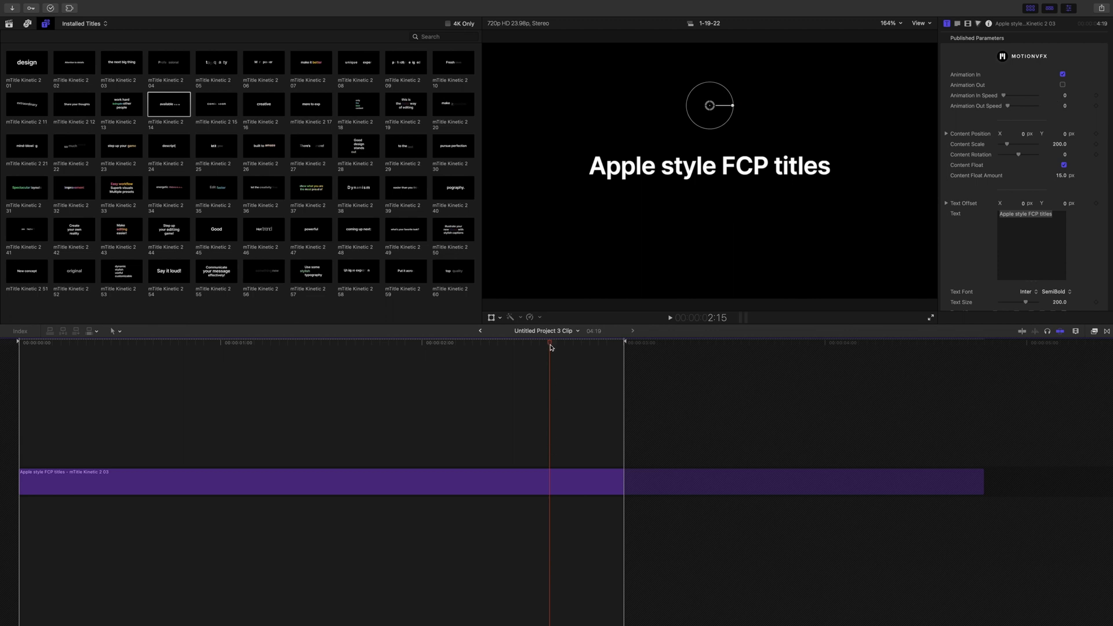
left_click(81, 383)
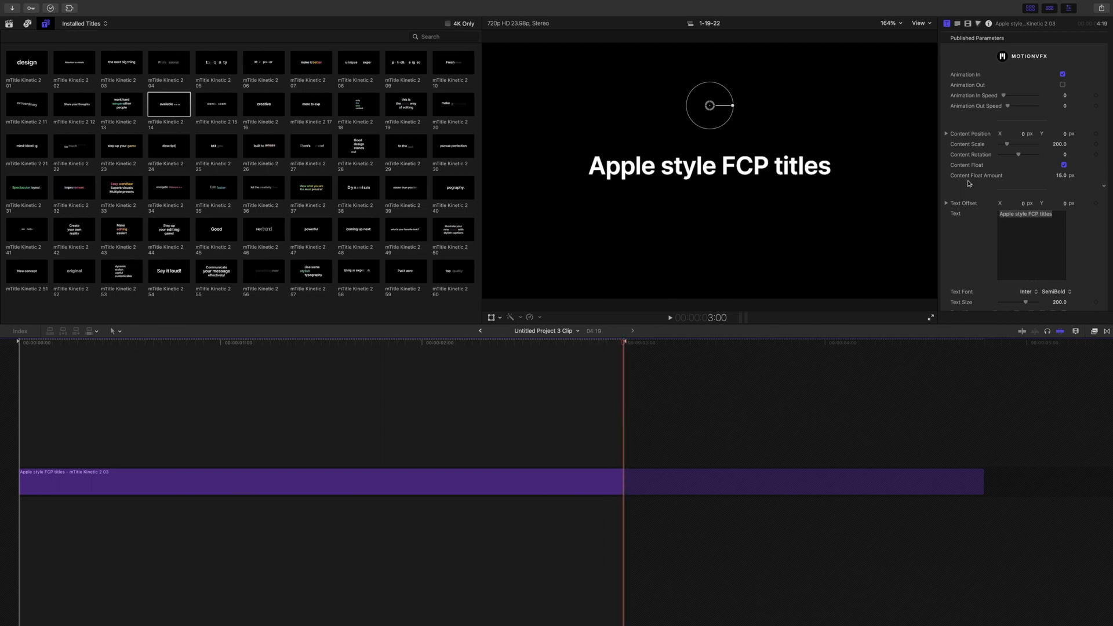
scroll(968, 183, "down", 5)
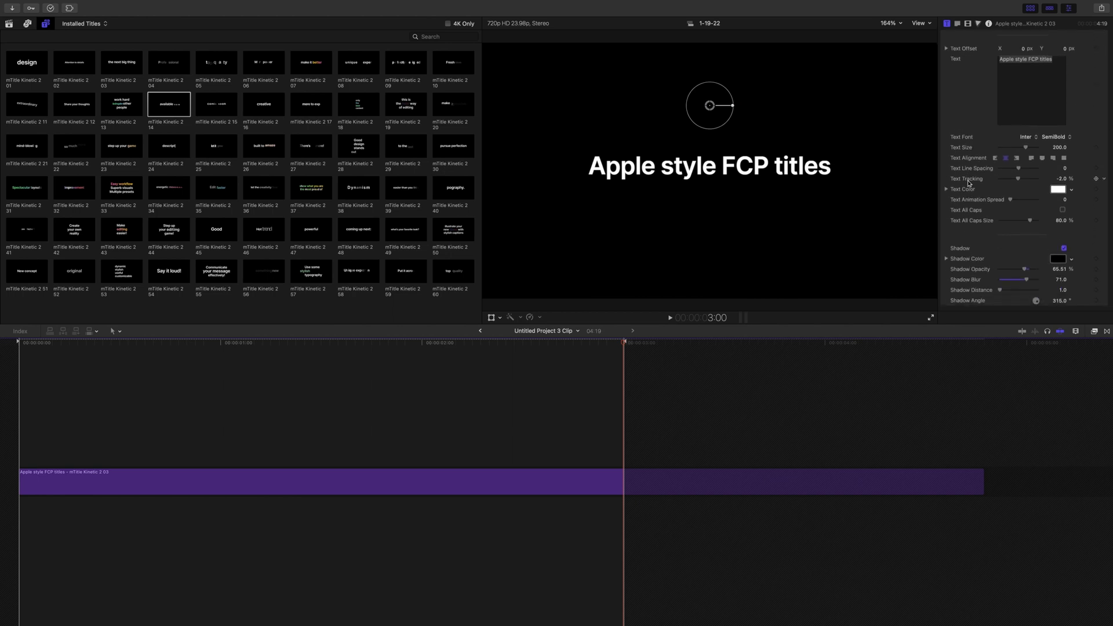
scroll(968, 183, "up", 5)
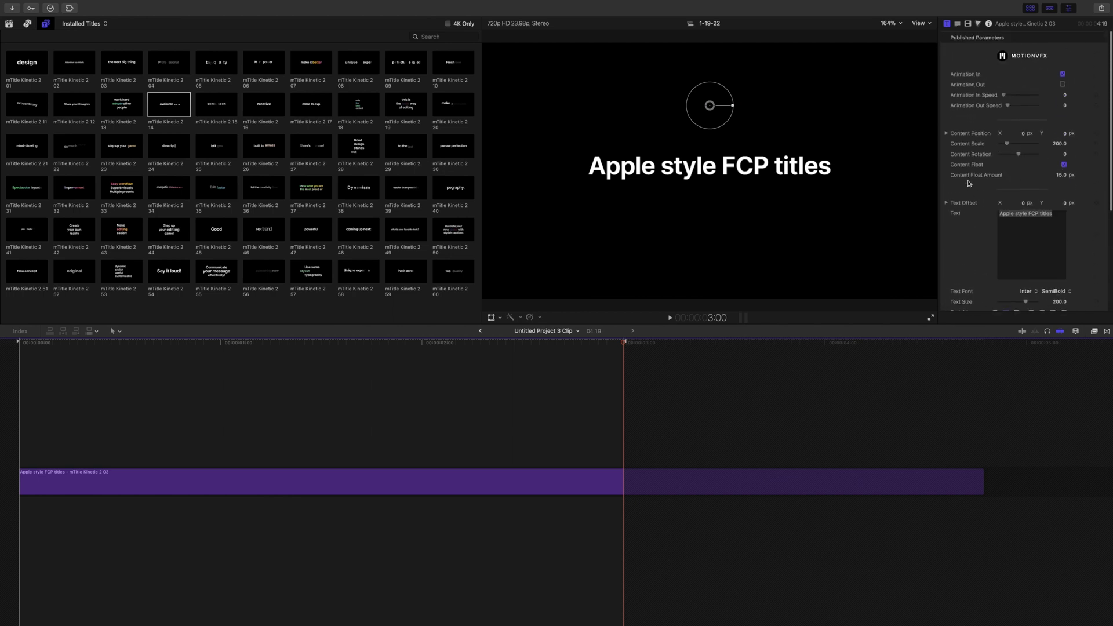
Return to the parent mTitle Kinetic 2 project and disable the original additions title.
left_click(481, 331)
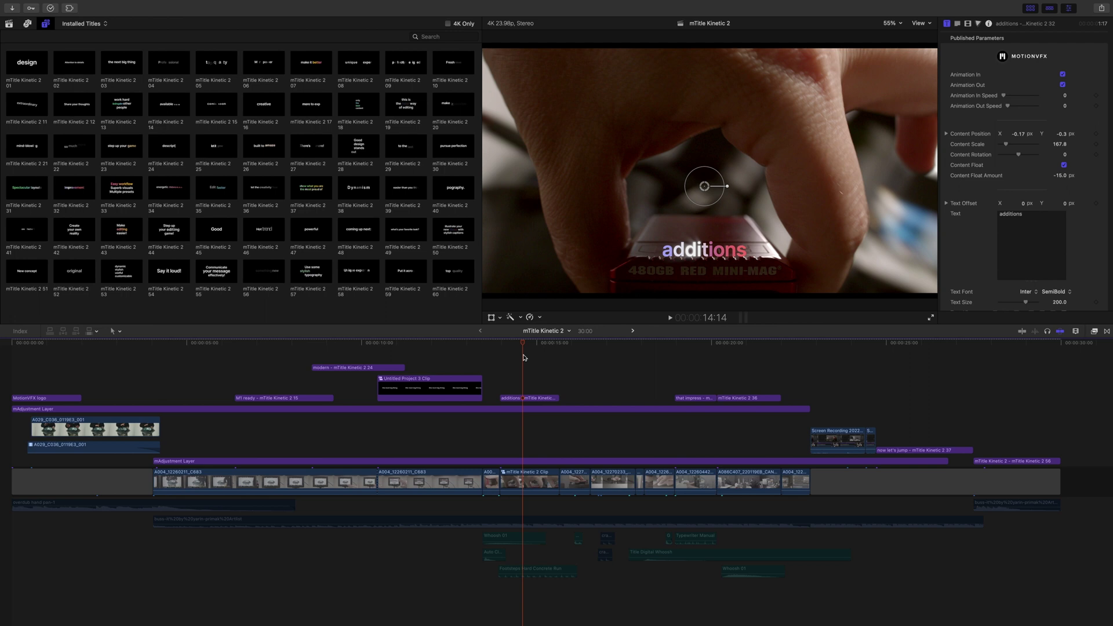
left_click(522, 399)
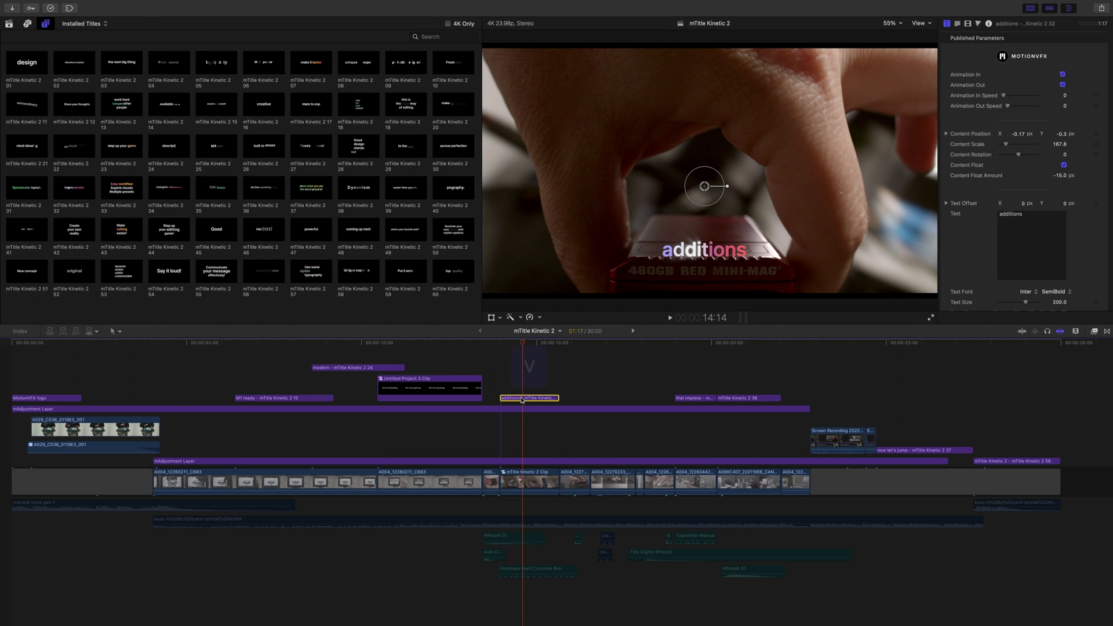
key("v")
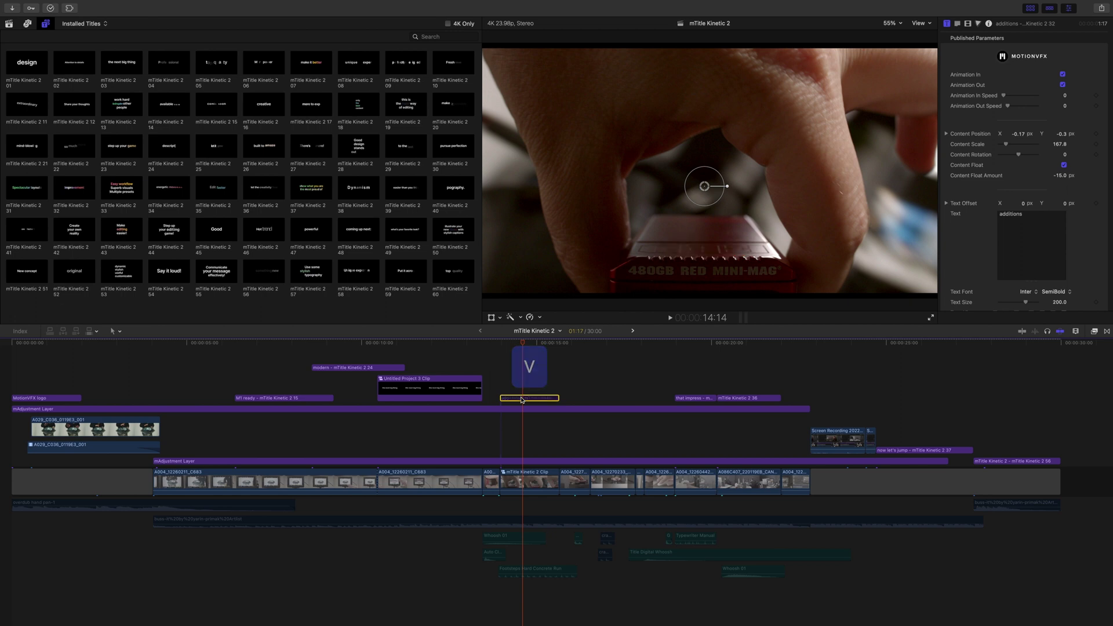
Add a Kinetic 2 32 title tracked to the memory card, fitting the tracker box and analyzing.
left_click(526, 478)
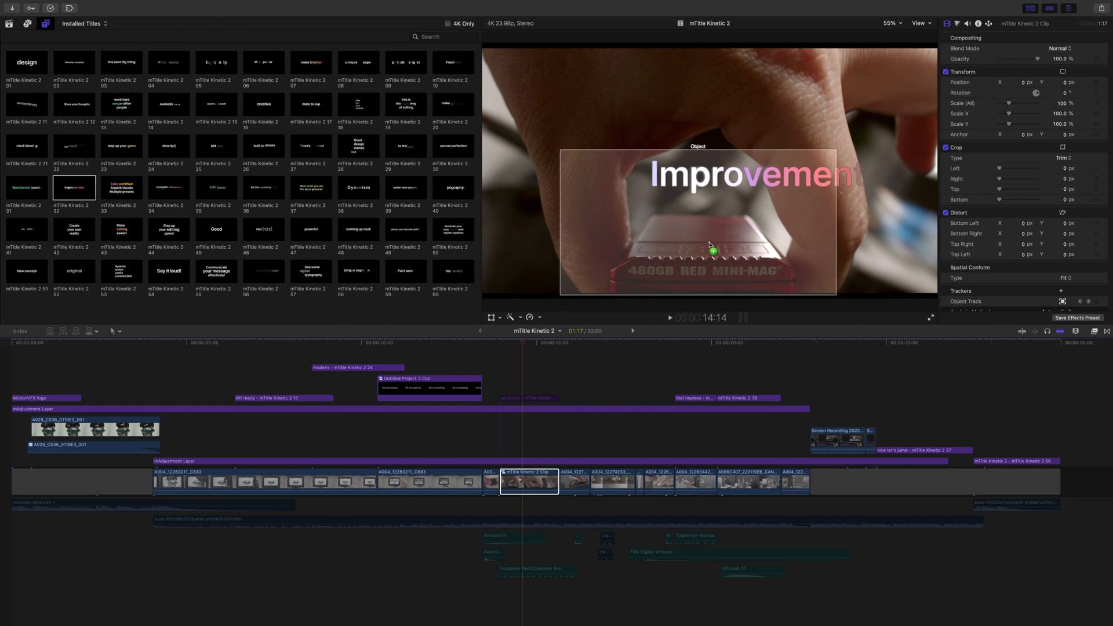
left_click_drag(711, 246, 710, 246)
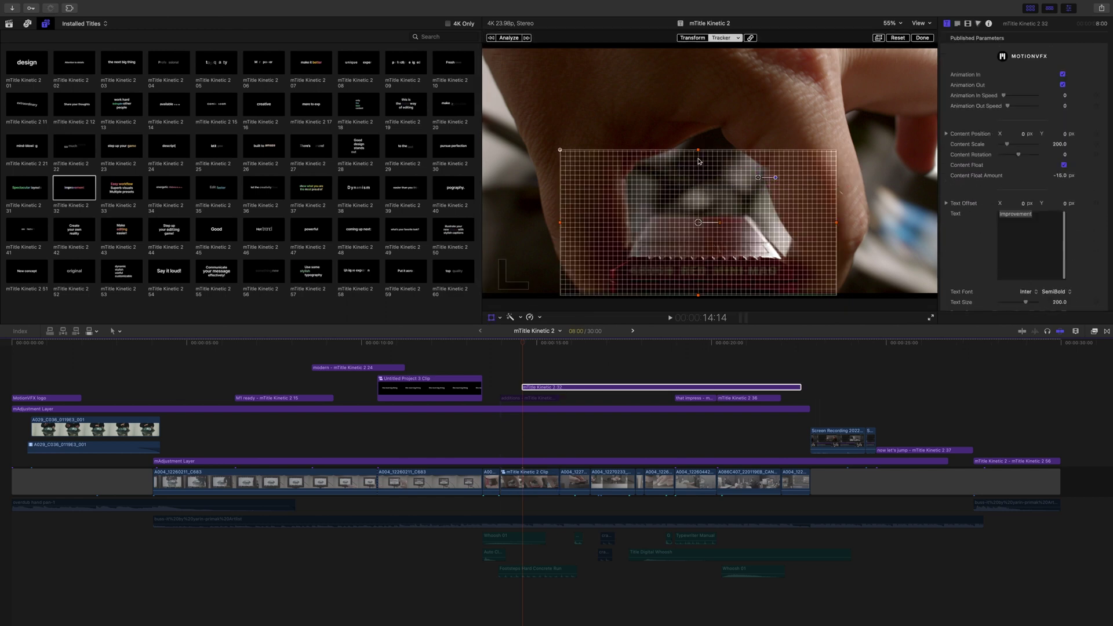
left_click_drag(699, 150, 699, 202)
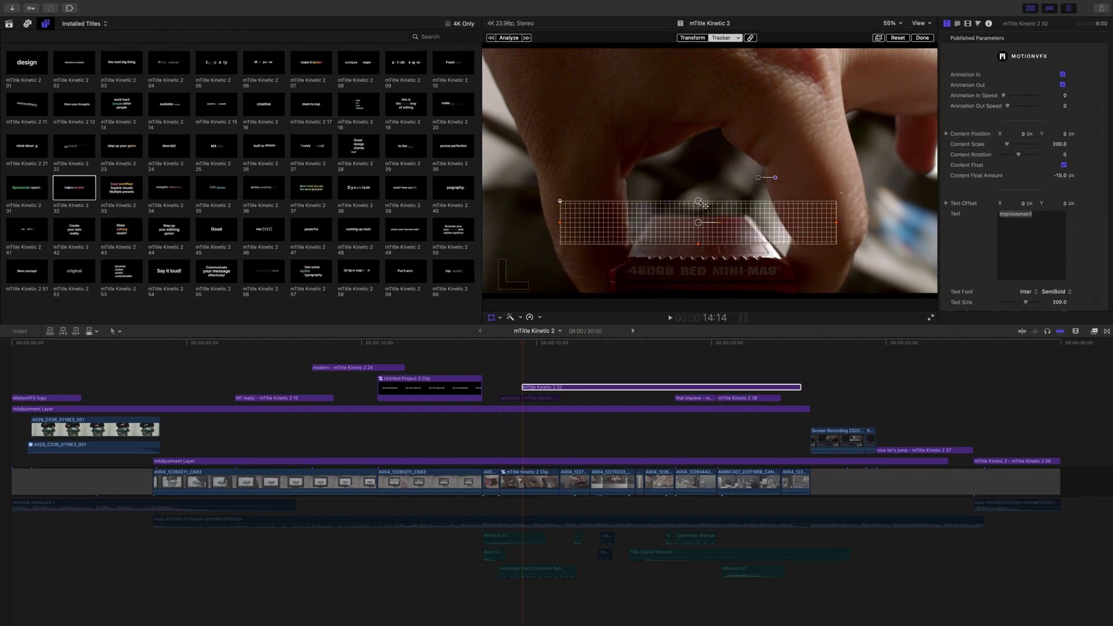
left_click_drag(561, 223, 632, 268)
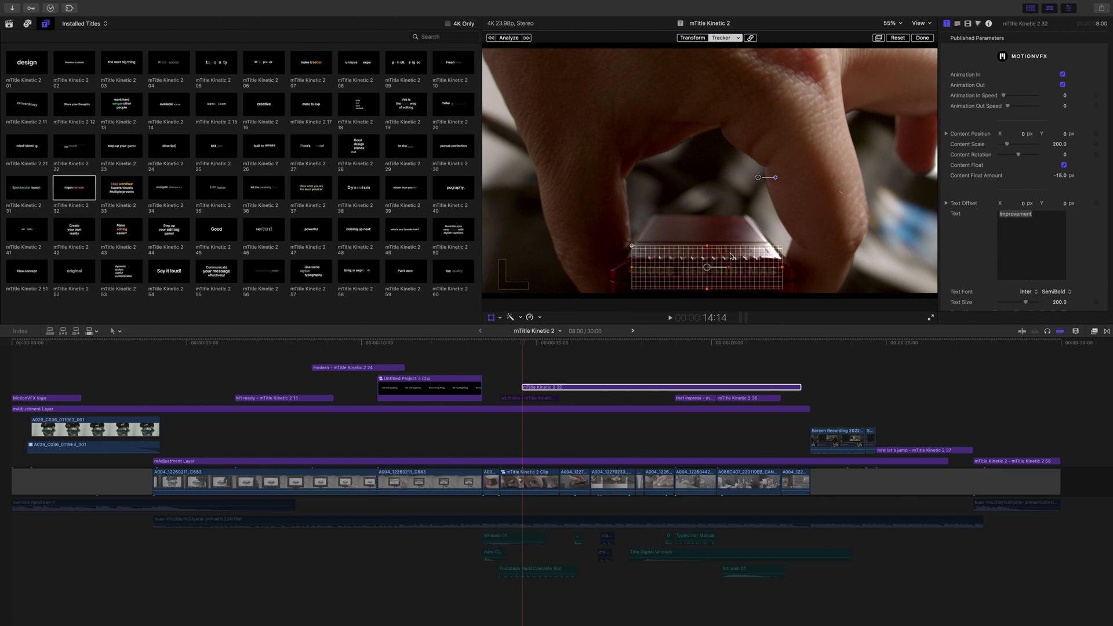
left_click(508, 38)
Trim the tracked Improvement title, finish tracking, and move it down just above the card label.
left_click_drag(551, 389, 537, 389)
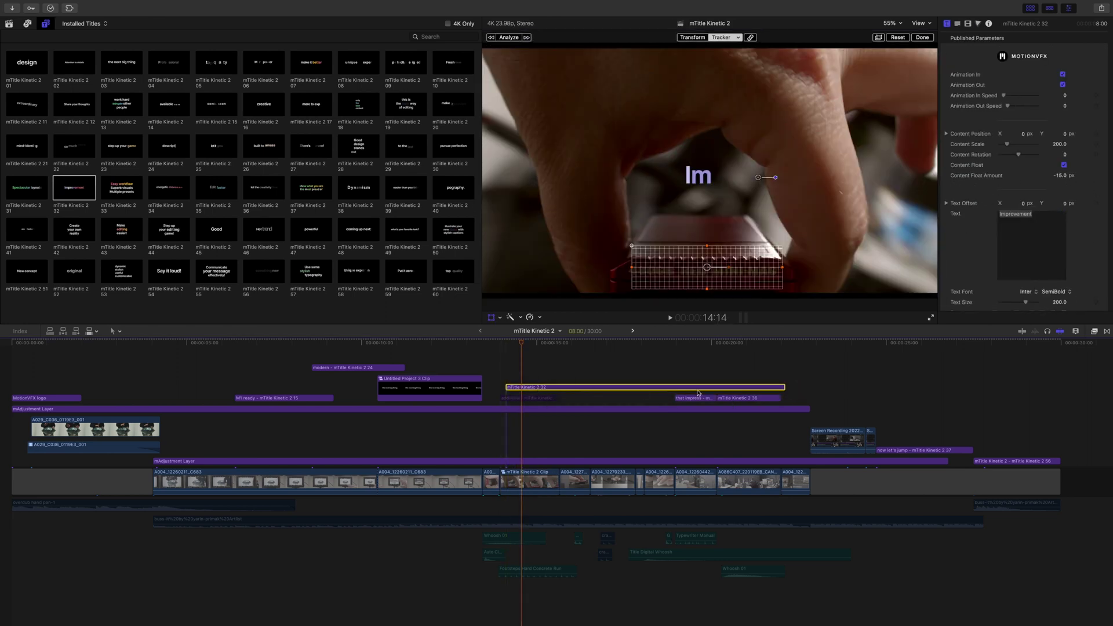
left_click_drag(781, 389, 557, 392)
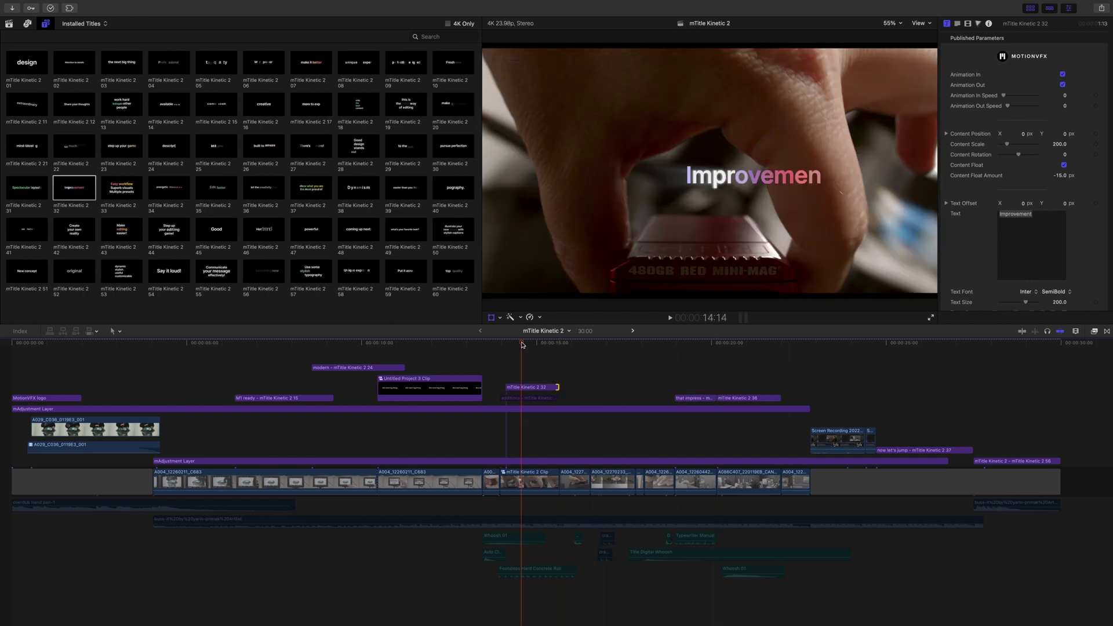
mouse_move(522, 344)
left_mouse_down()
mouse_move(503, 346)
mouse_move(519, 351)
left_mouse_up()
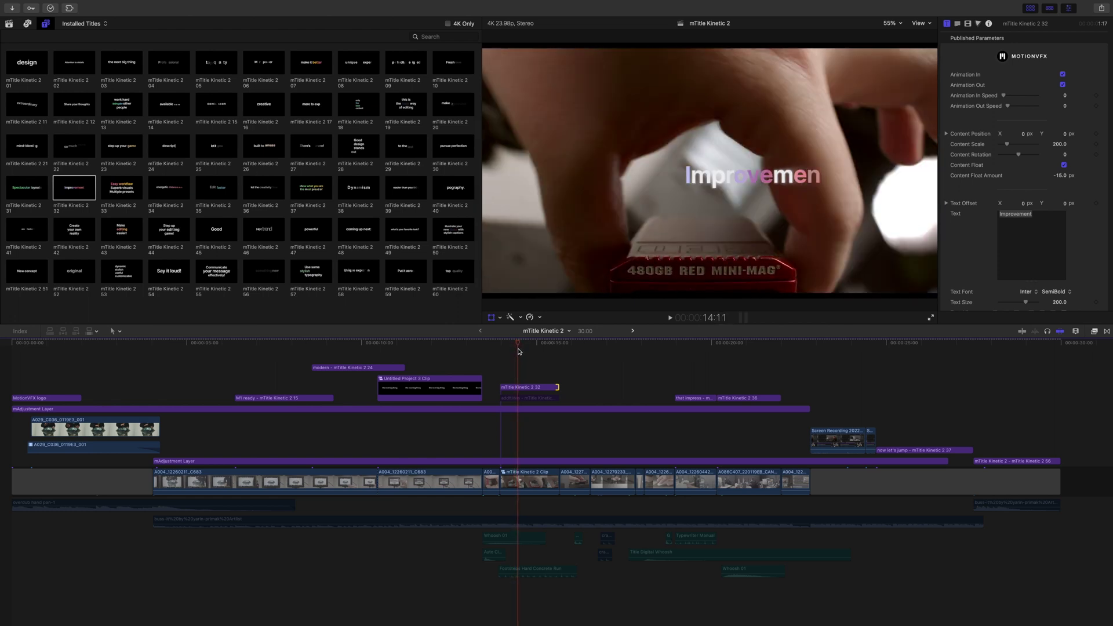
left_click(520, 388)
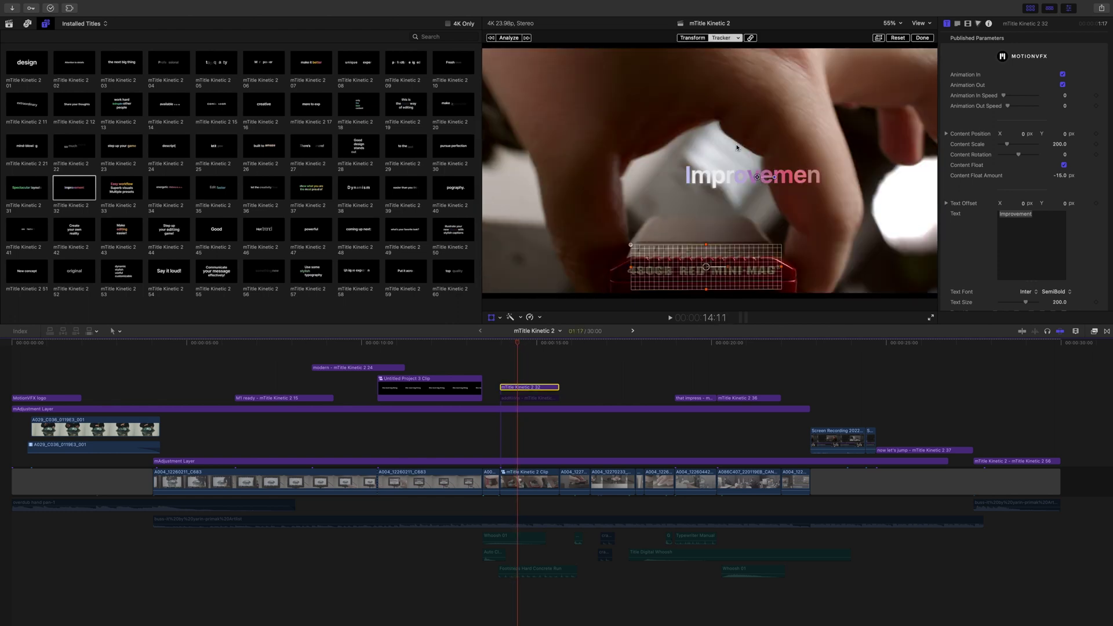
left_click(927, 39)
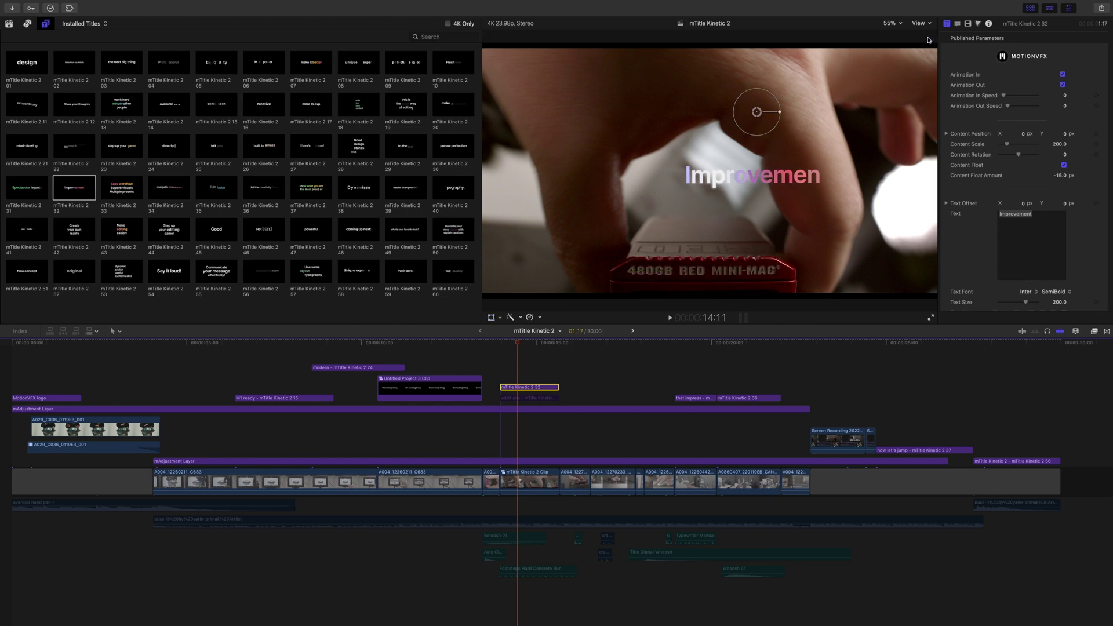
left_click_drag(757, 111, 710, 184)
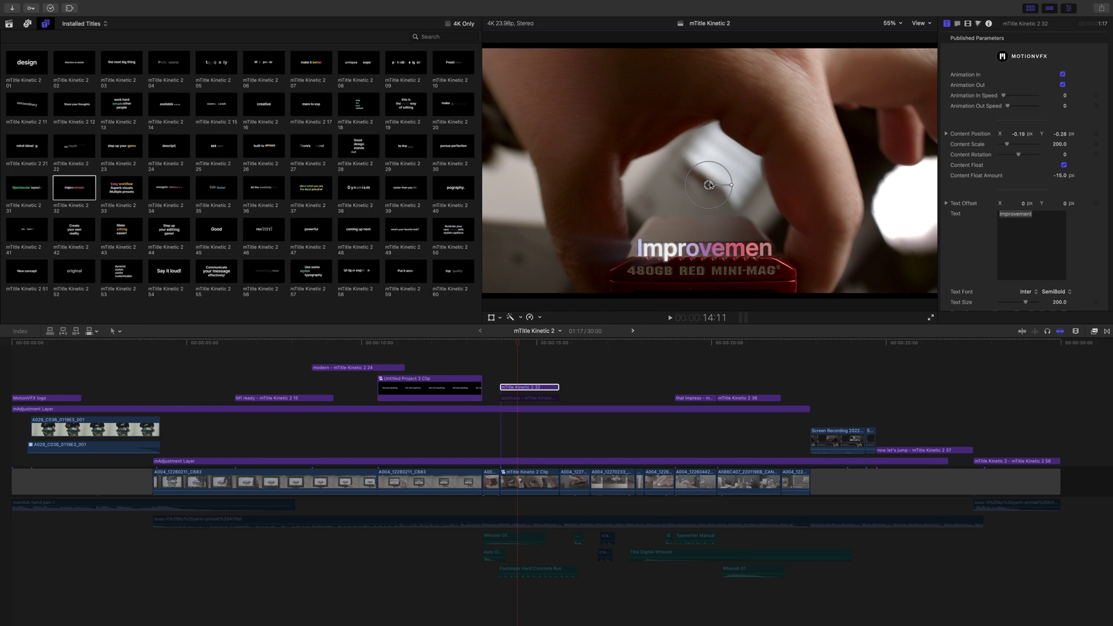
Replace the tracked title's text 'Improvement' with 'additions' and preview it.
left_click_drag(1037, 215, 983, 214)
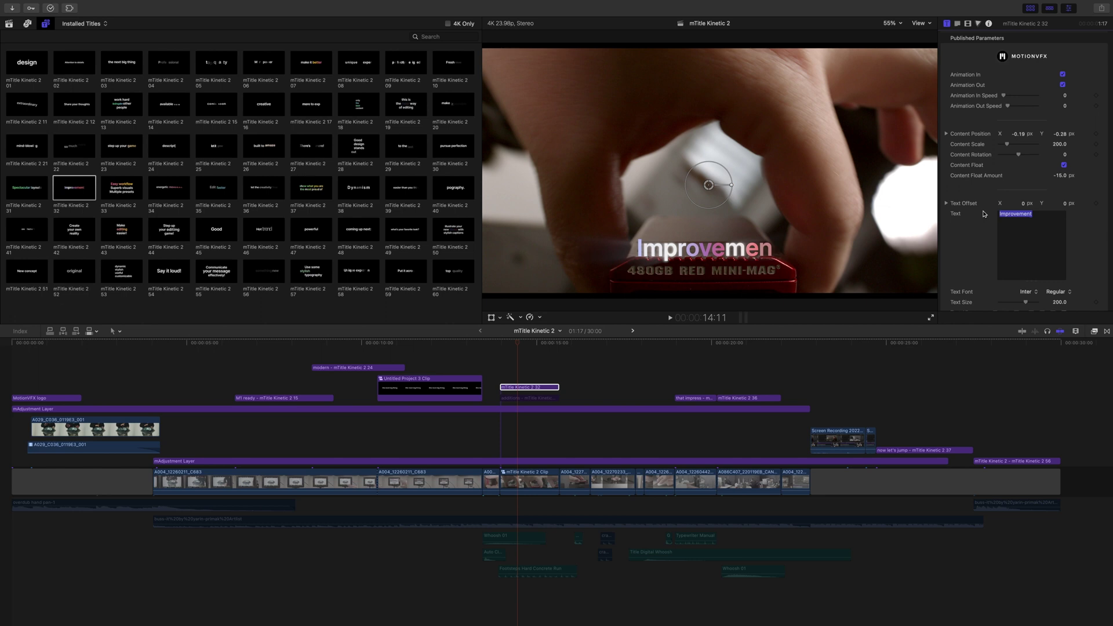
type("additions")
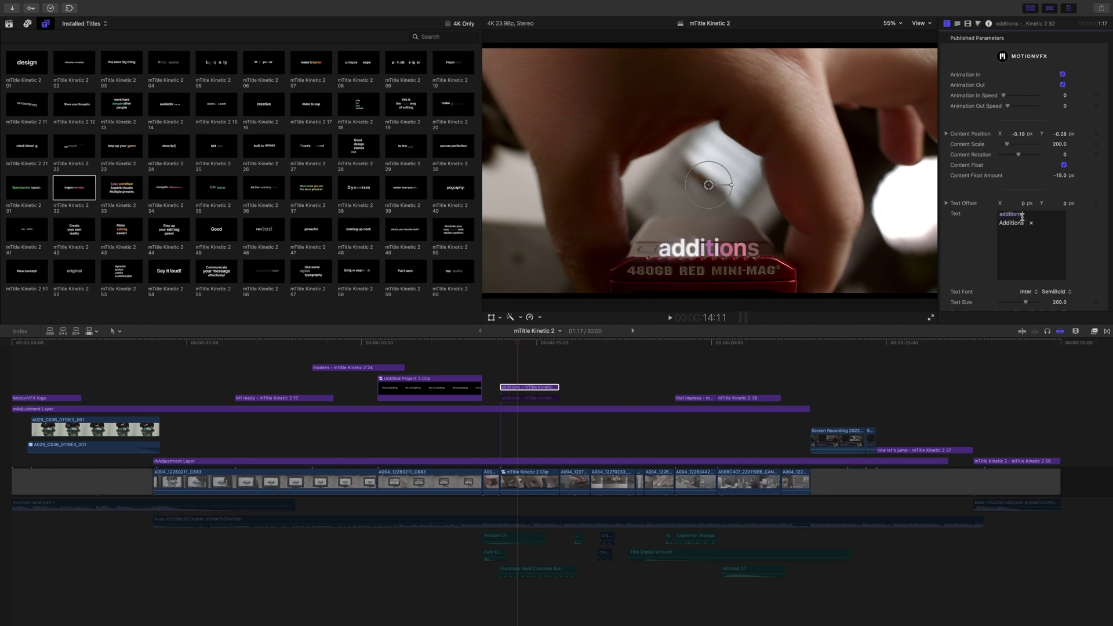
left_click_drag(517, 343, 520, 348)
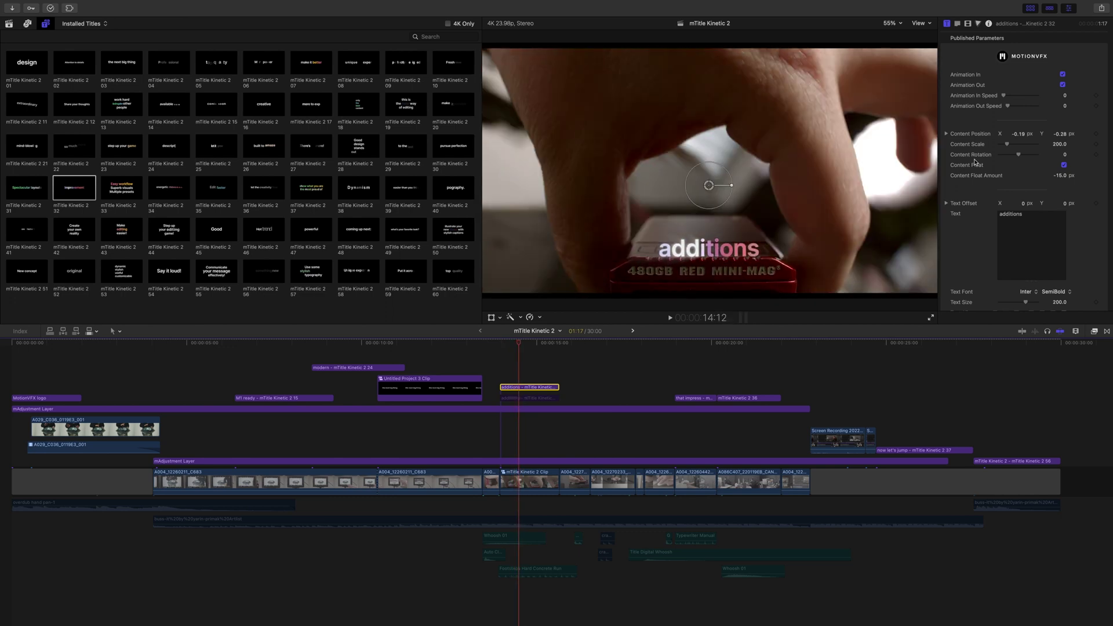
Compare the additions title with Gradient off and on, leaving the red-to-purple gradient fill on.
scroll(975, 163, "down", 5)
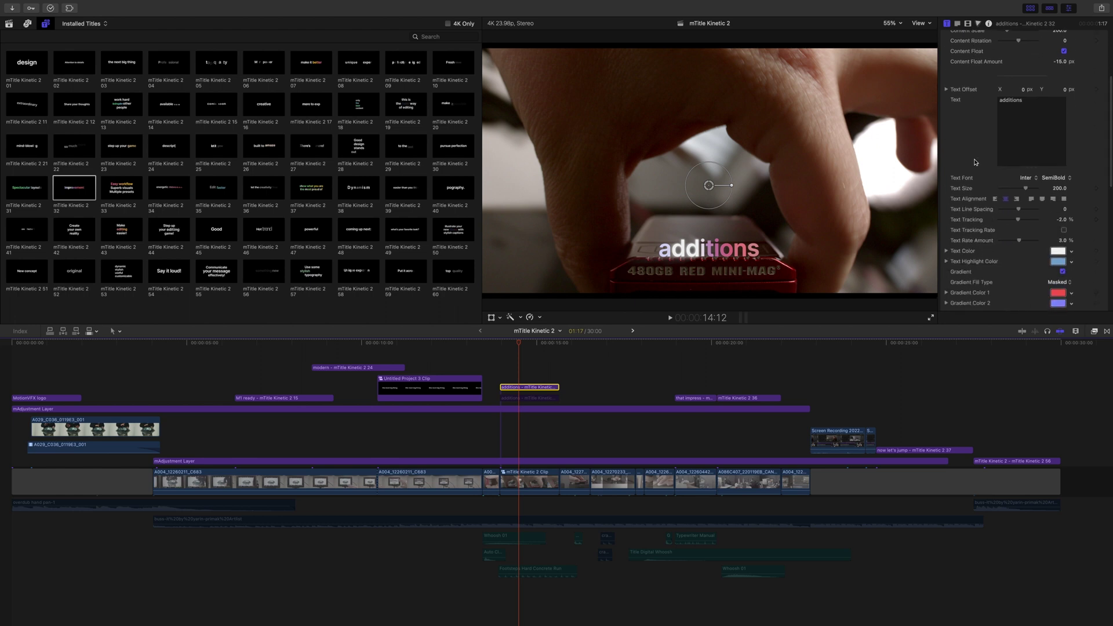
scroll(975, 163, "down", 3)
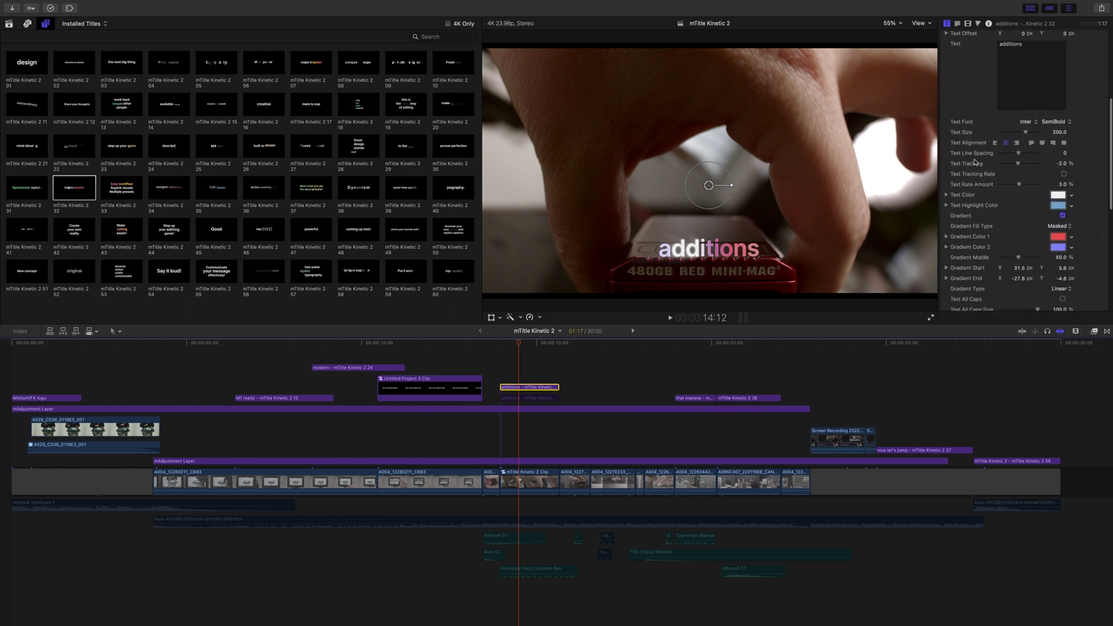
scroll(975, 174, "down", 2)
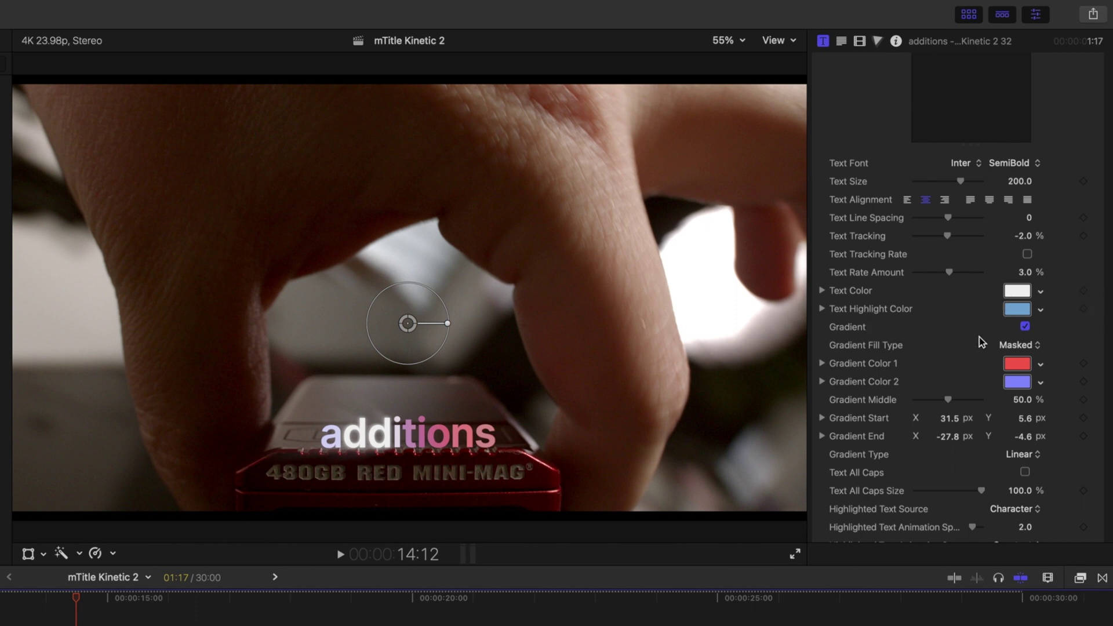
left_click(1025, 327)
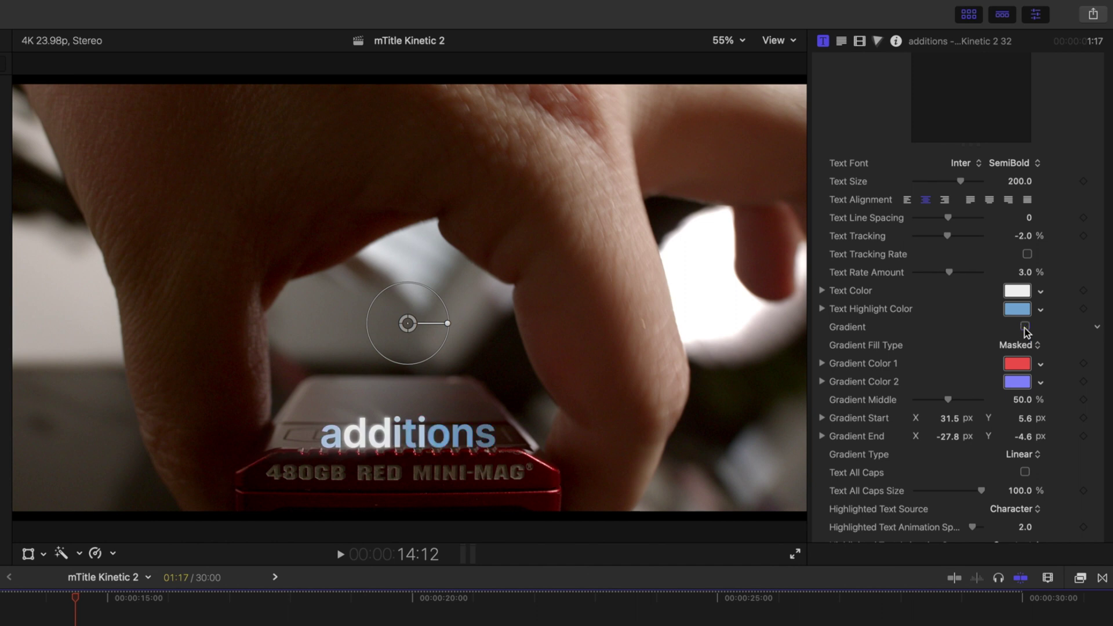
left_click(1025, 328)
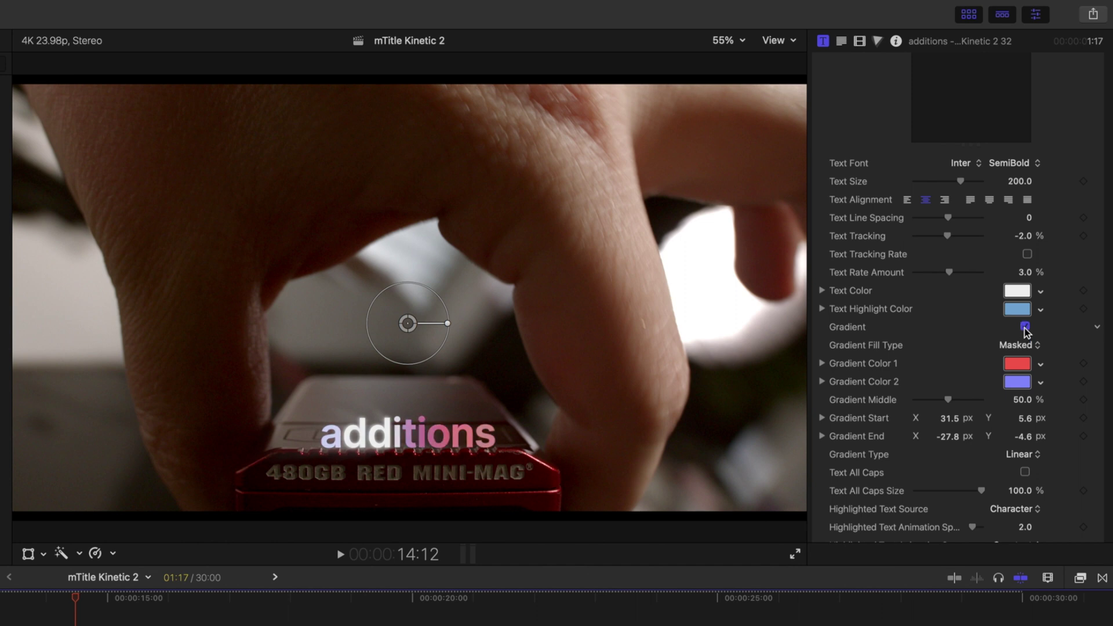
left_click(1024, 328)
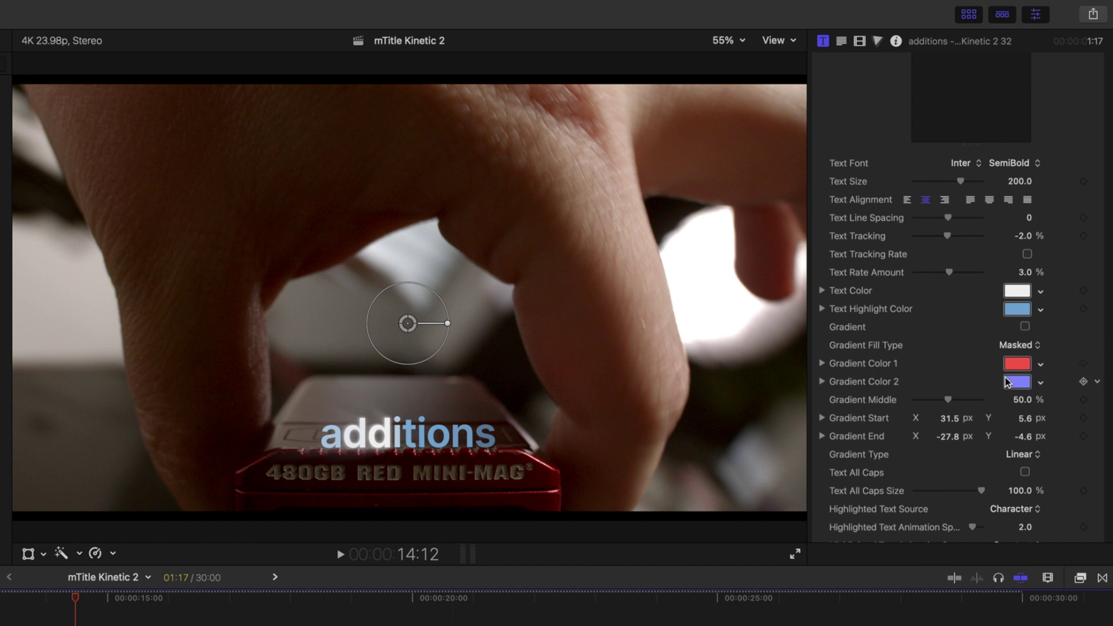
left_click(1024, 327)
left_click(1025, 328)
left_click(1024, 327)
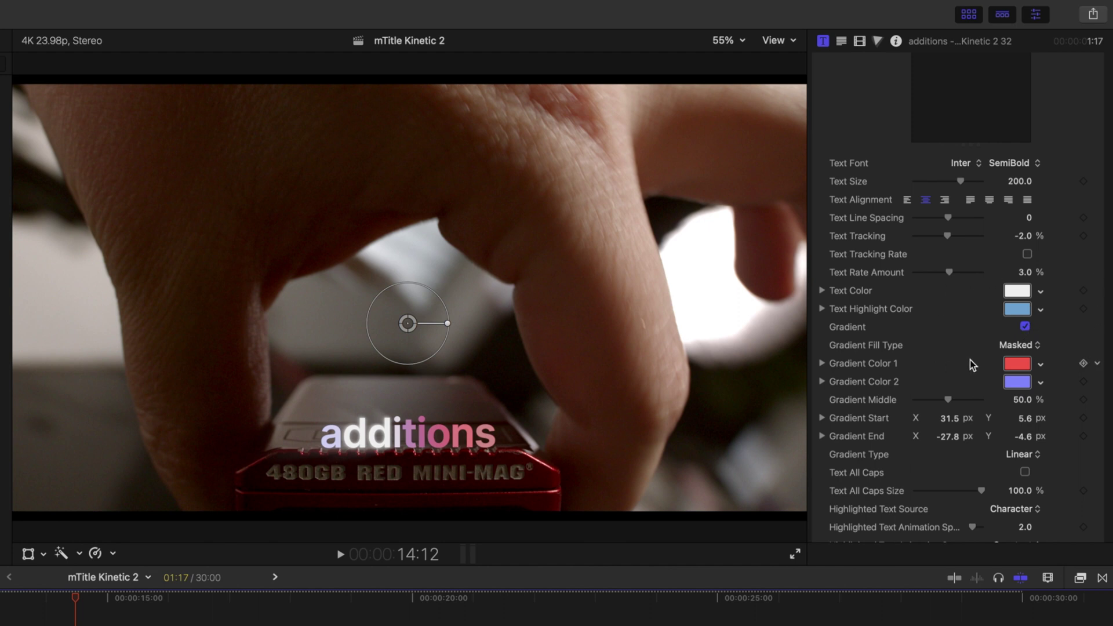
left_click(1015, 364)
Set Gradient Color 1 to green and Gradient Color 2 to pale yellow.
left_click_drag(627, 228, 828, 221)
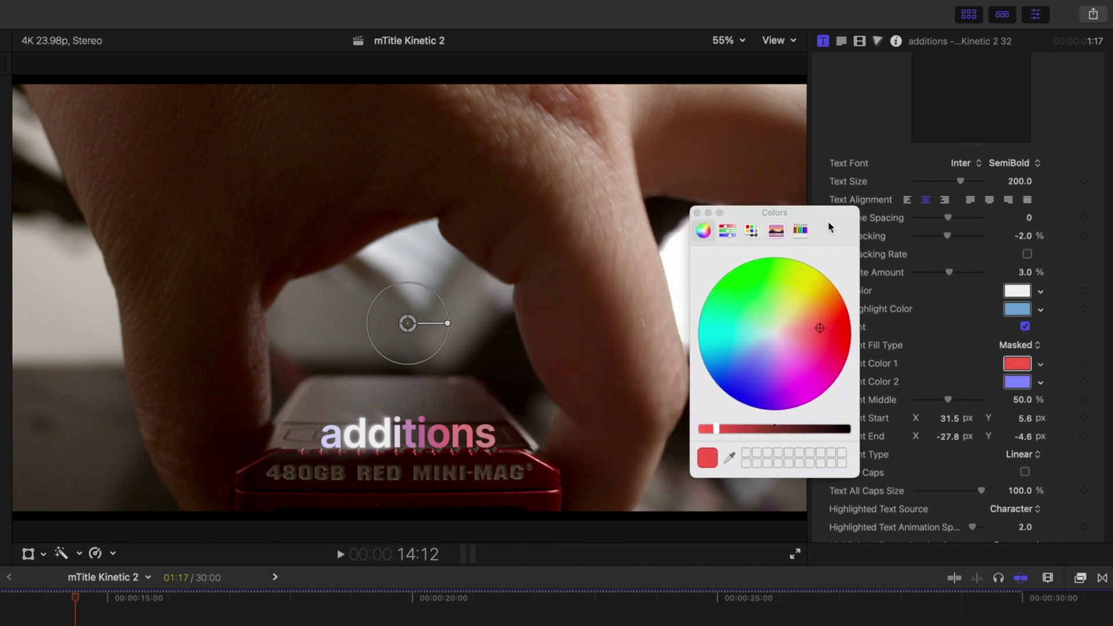
left_click_drag(809, 335, 720, 281)
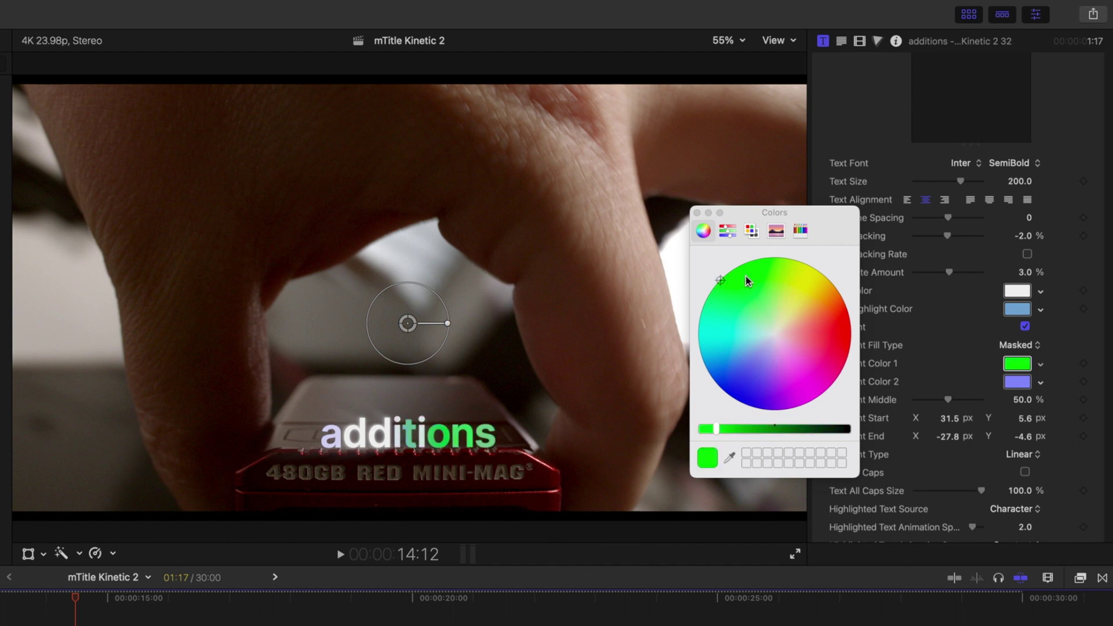
left_click(697, 212)
left_click(1015, 384)
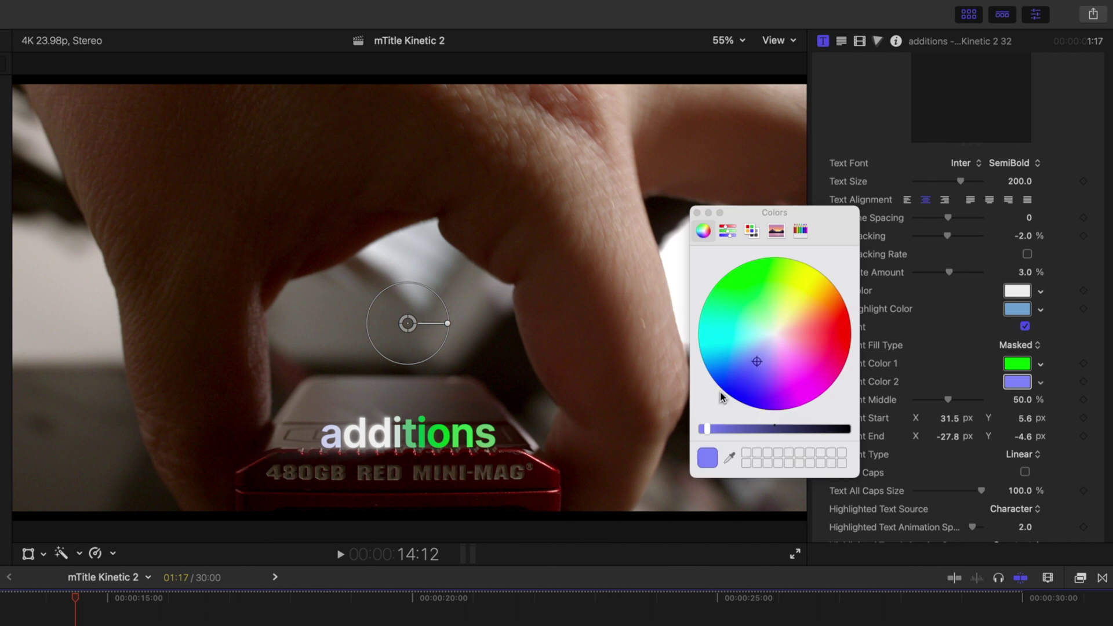
left_click_drag(747, 366, 792, 311)
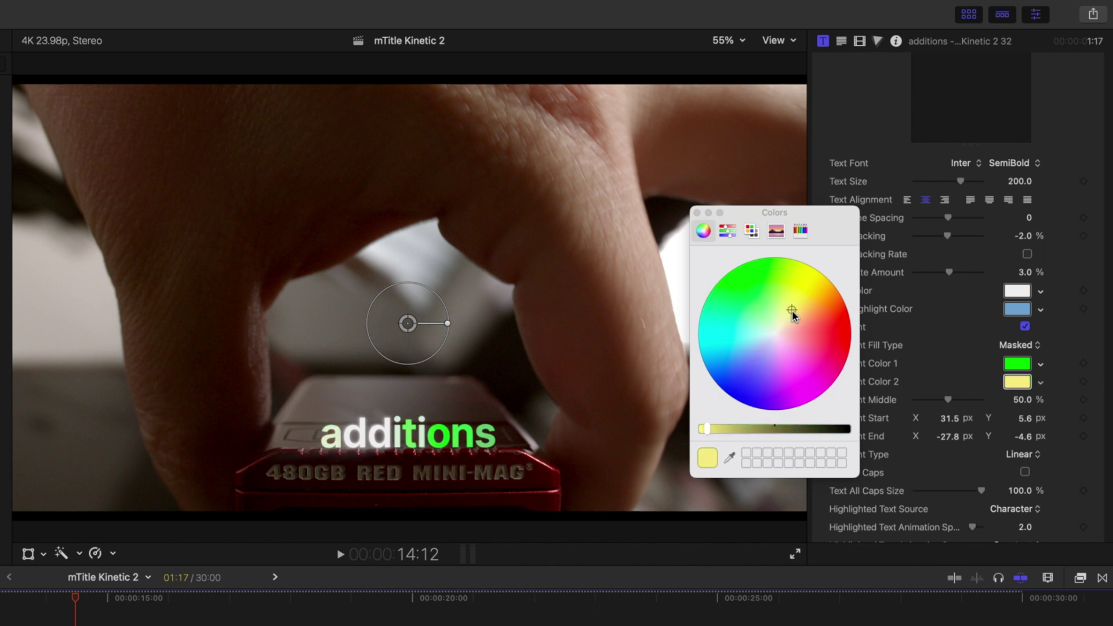
left_click(697, 212)
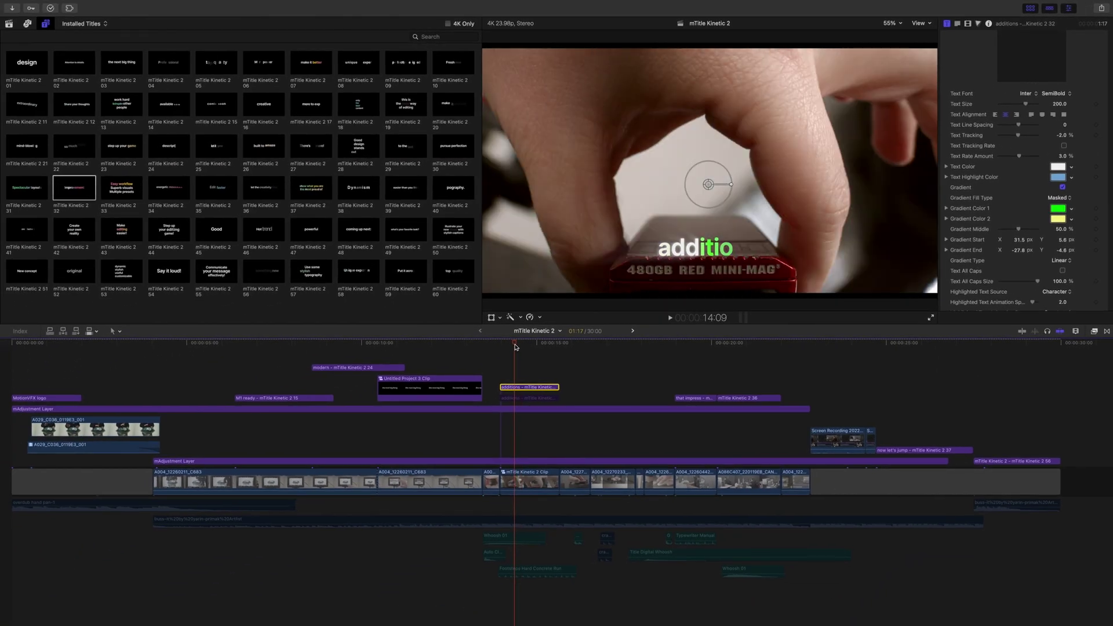
Delete and restore the additions title, scrub its animation, then select the 'now let's jump' title clip.
key("Delete")
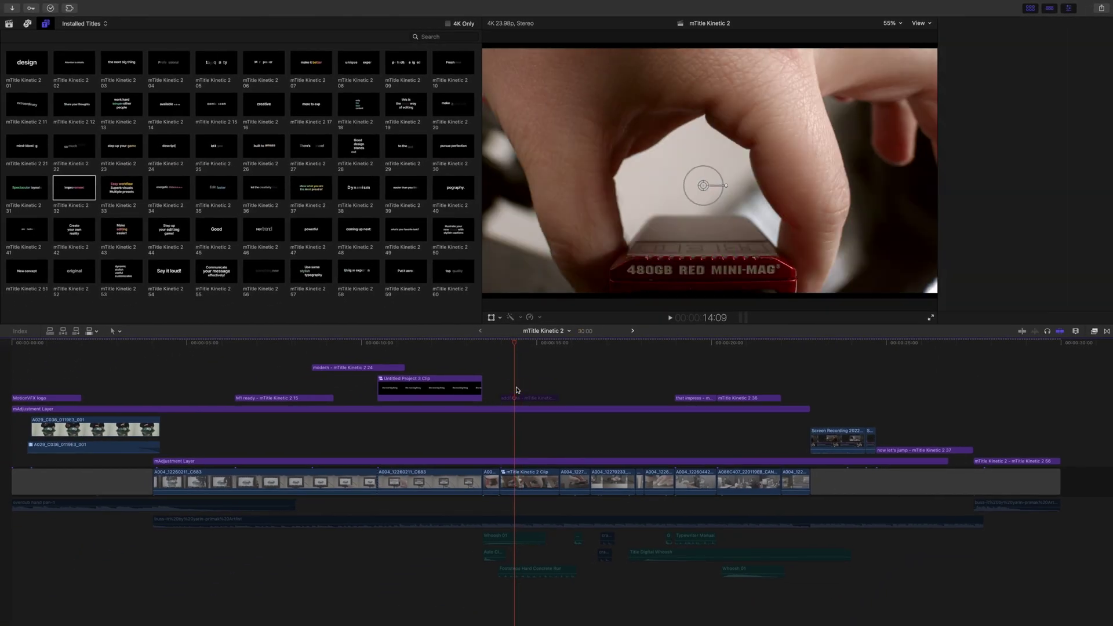
key("super+z")
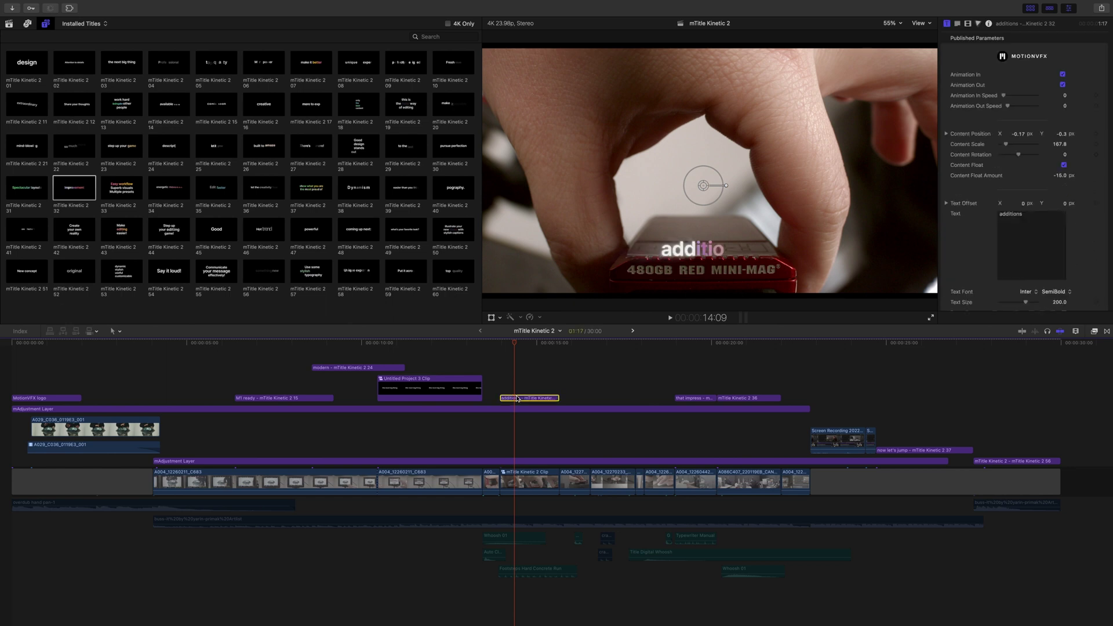
left_click_drag(515, 343, 540, 349)
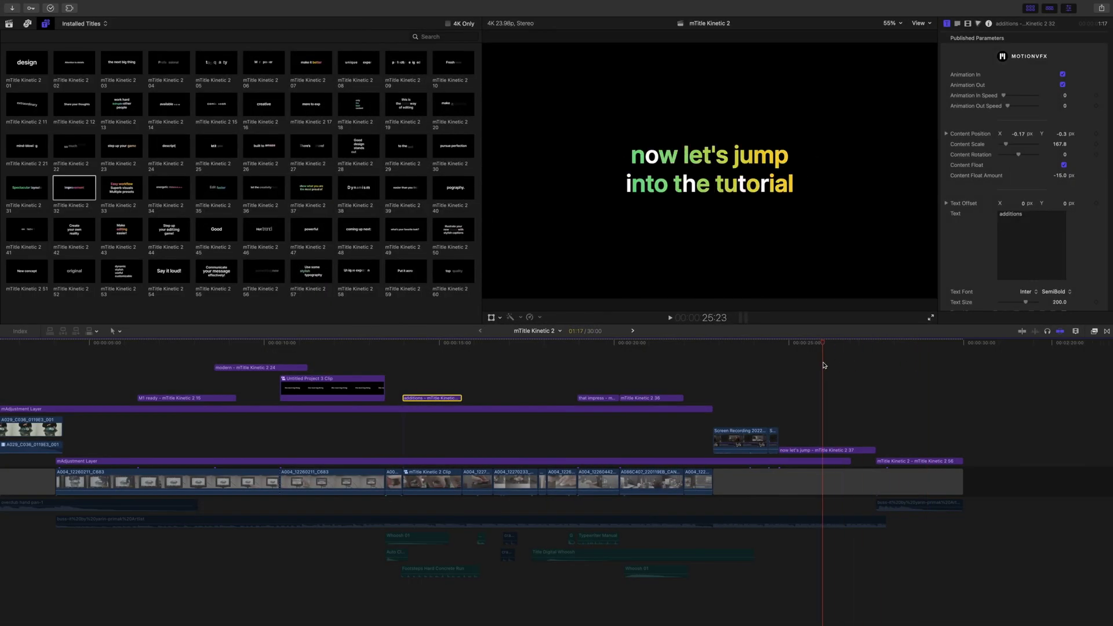
left_click(817, 451)
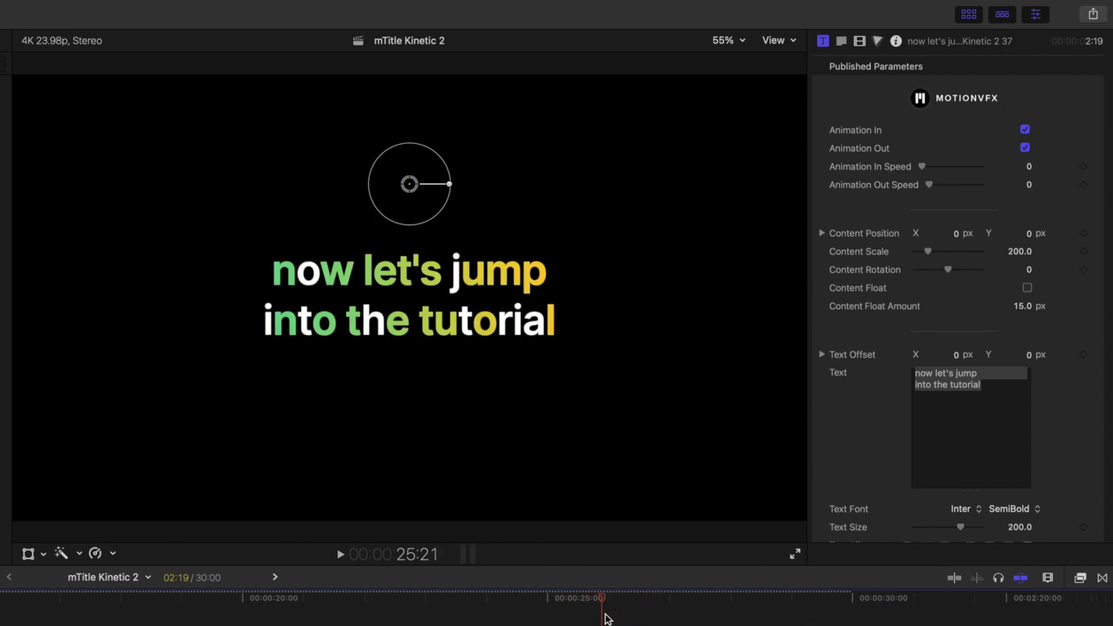
Park the playhead at 26:00 on the title and scroll the Inspector down to Highlighted Text.
left_click(609, 615)
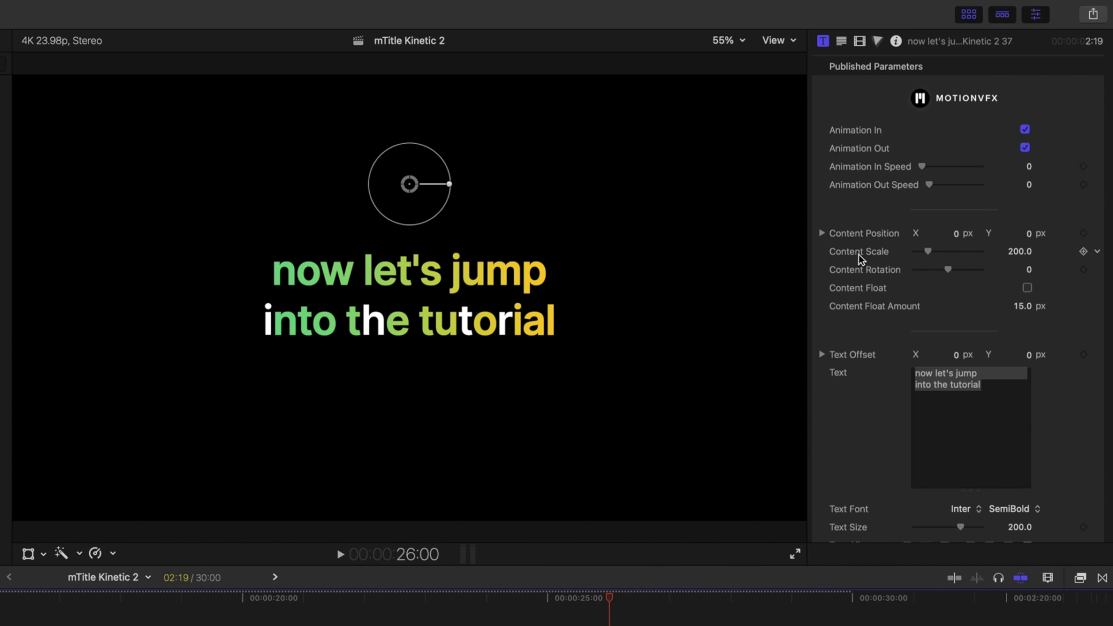
scroll(857, 255, "down", 10)
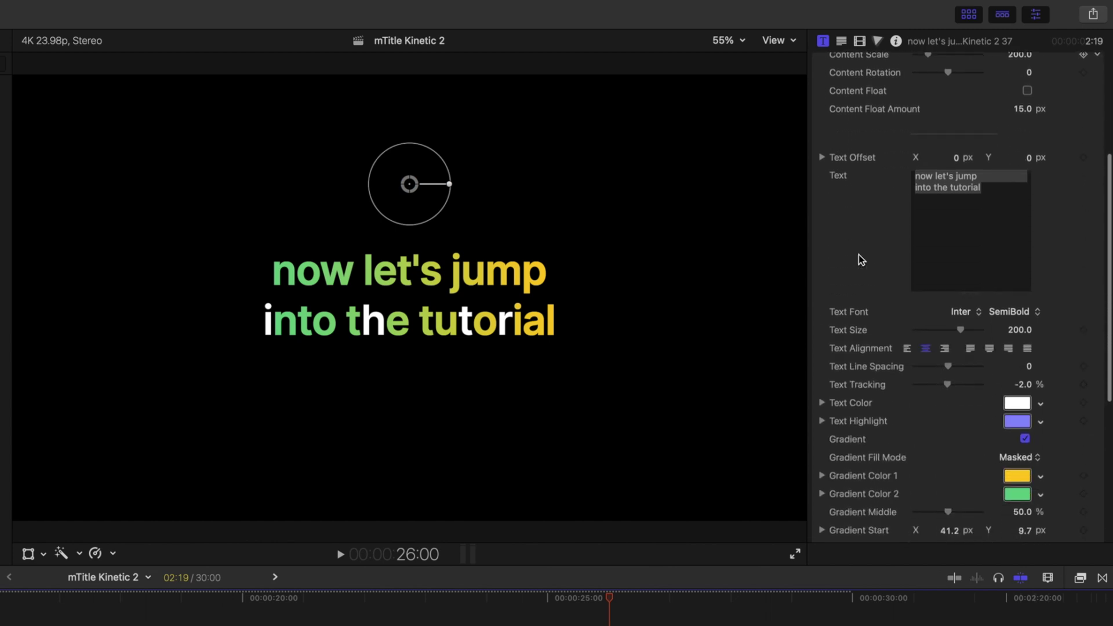
scroll(857, 255, "down", 2)
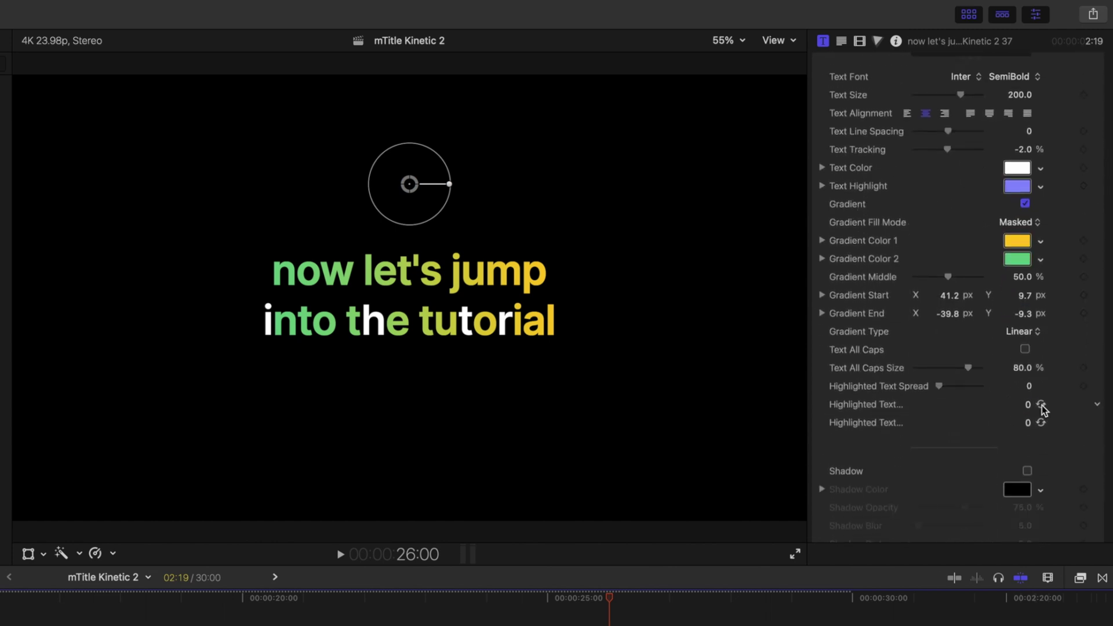
Randomize the highlighted-letter seed four times, then switch the gradient off to view plain highlights.
left_click(1041, 405)
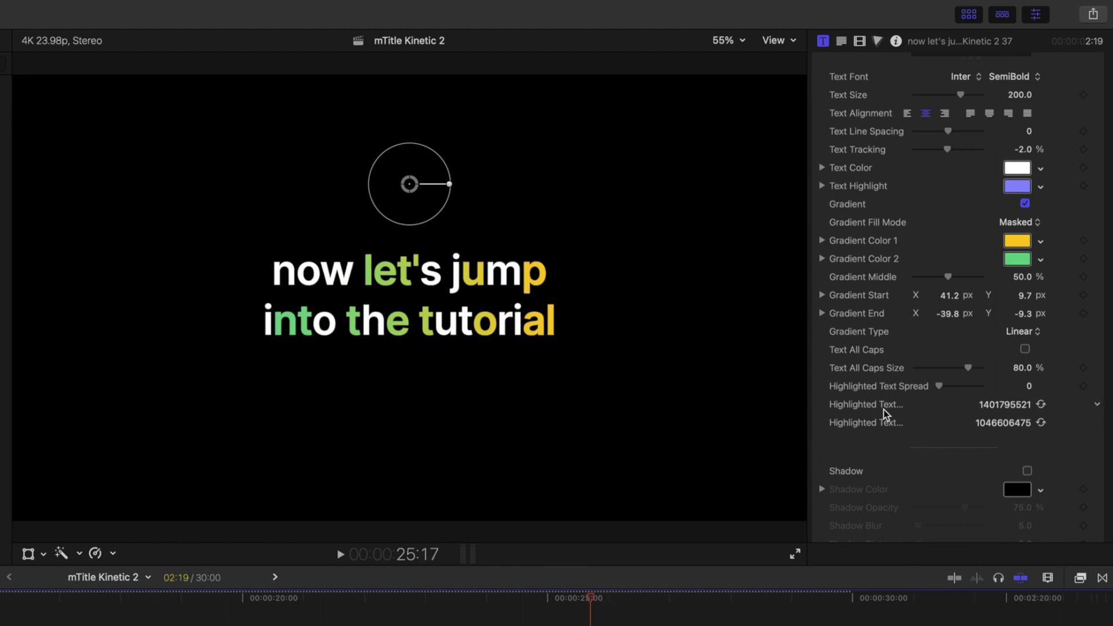
left_click(1041, 405)
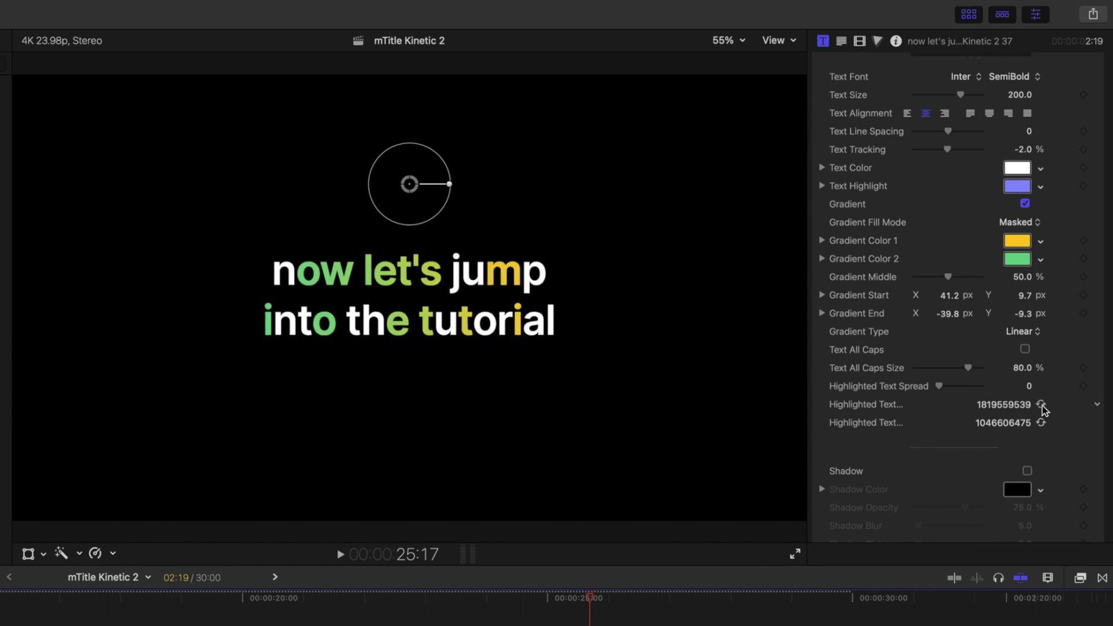
left_click(1041, 404)
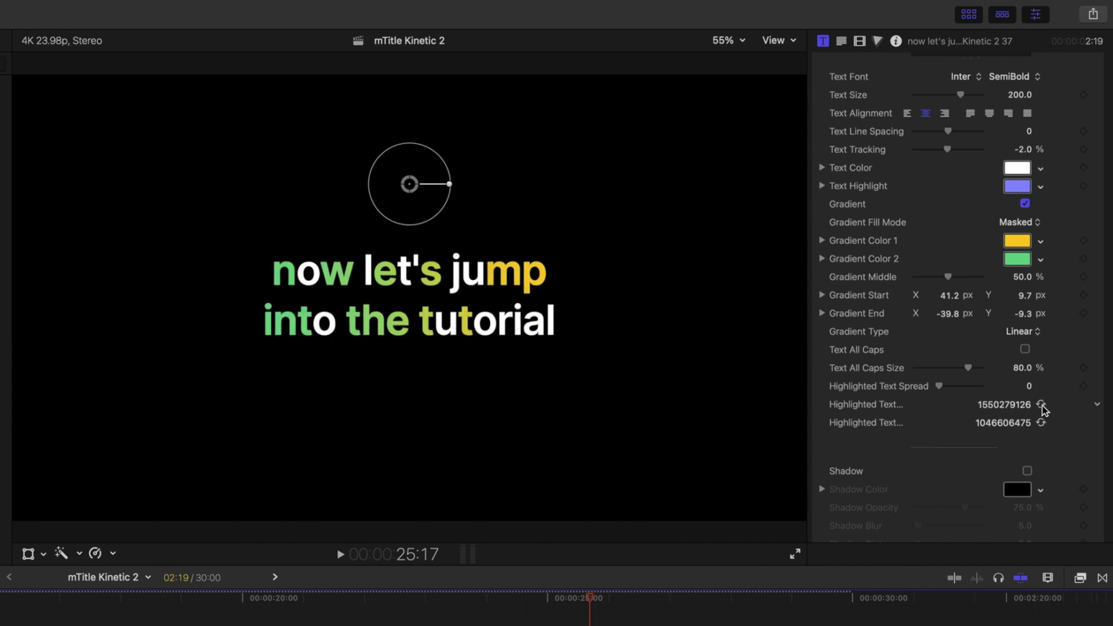
left_click(1041, 405)
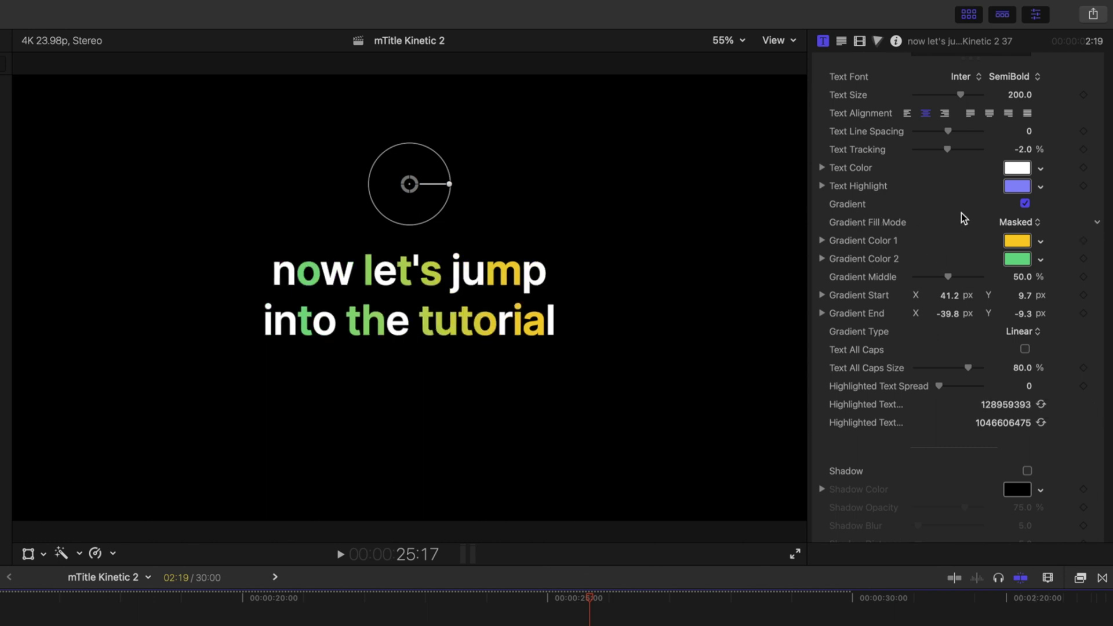
left_click(1025, 204)
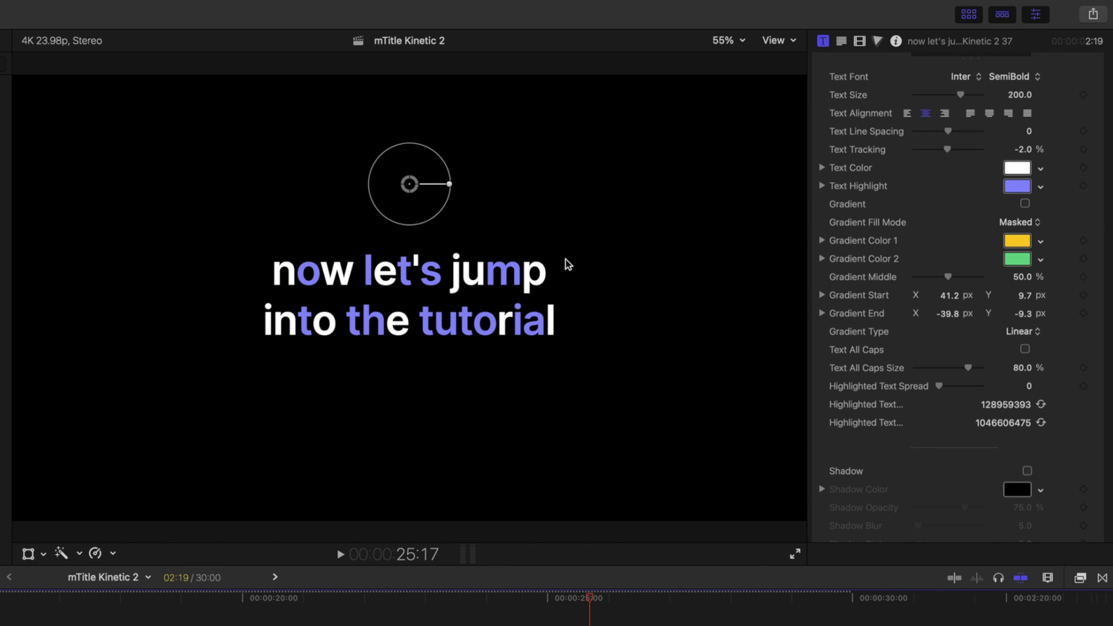
Change the Text Highlight colour to red, then re-enable the yellow-green gradient.
left_click(1025, 186)
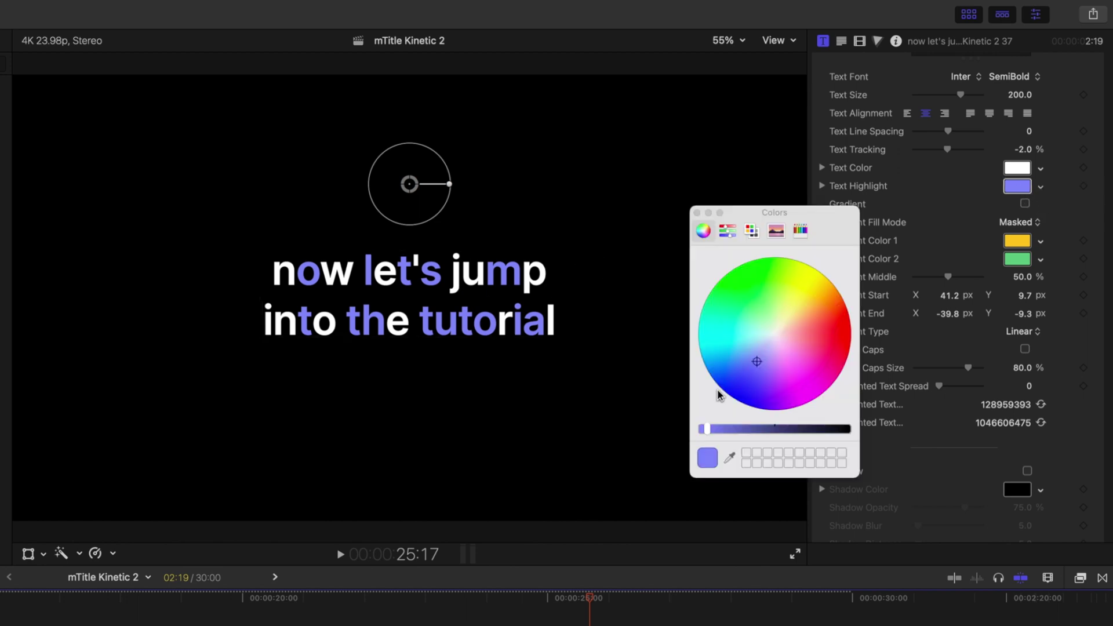
left_click_drag(765, 361, 844, 333)
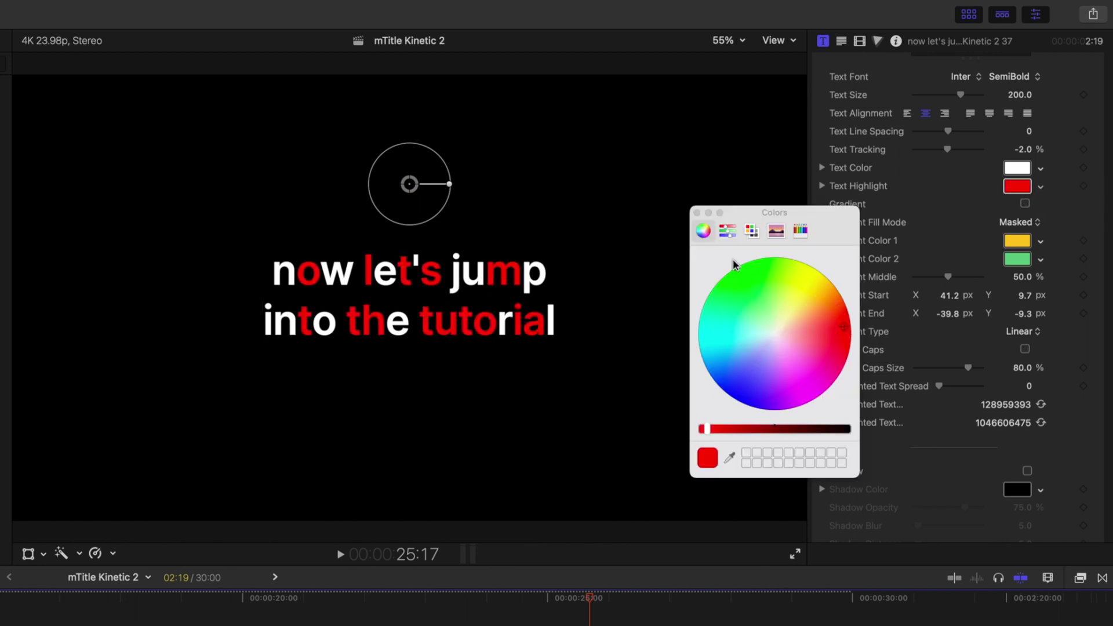
left_click(697, 212)
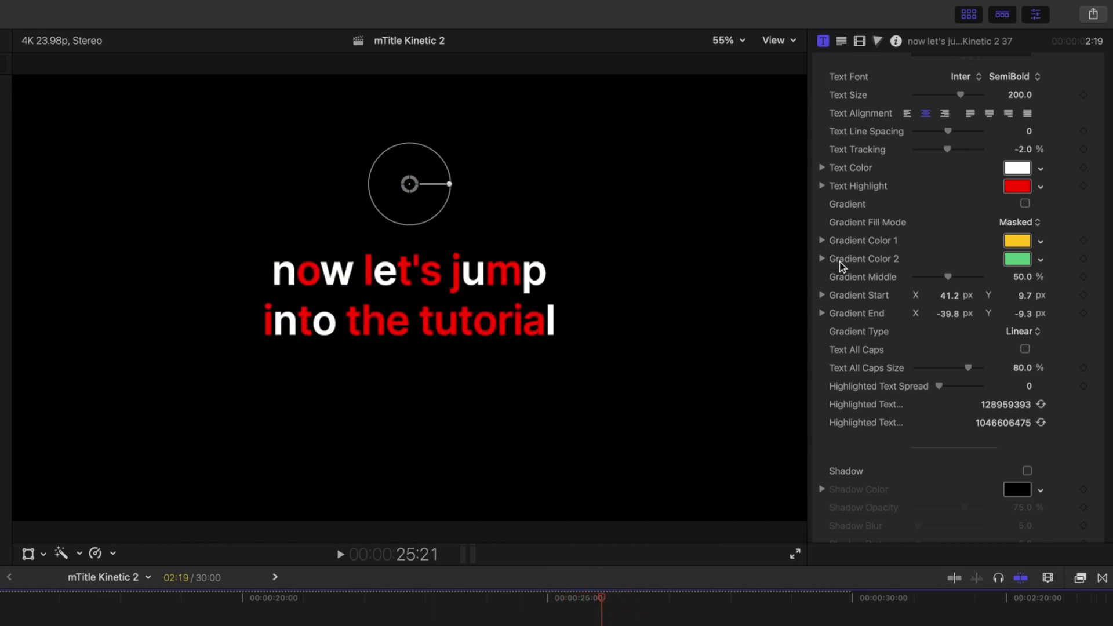
left_click(1025, 204)
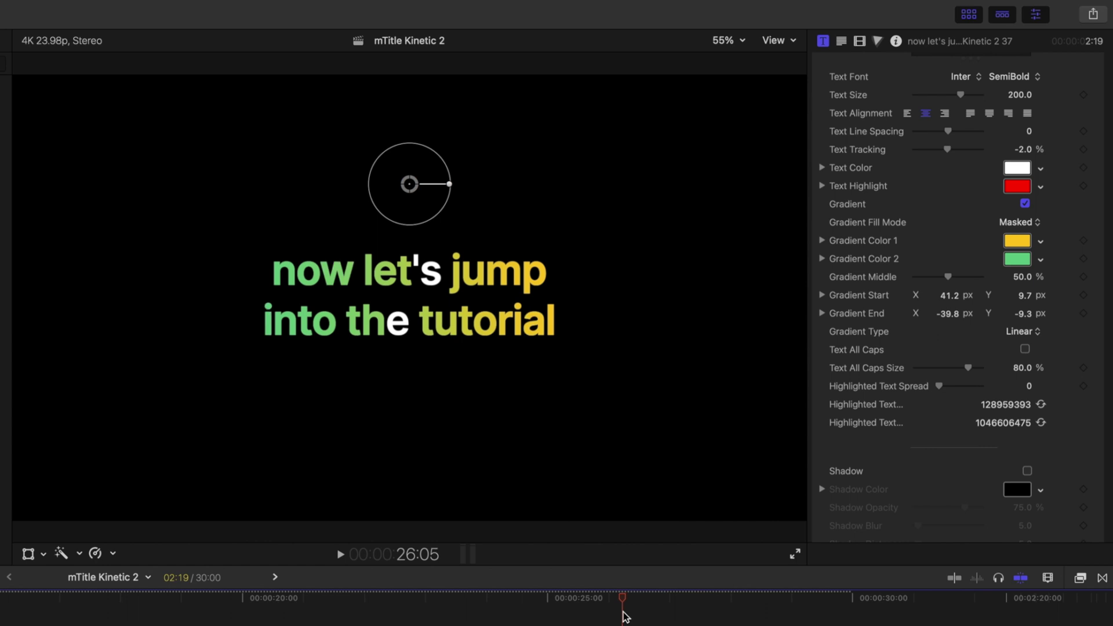
Set Gradient Middle to 74.42%, preview it, and try Radial before returning the type to Linear.
mouse_move(949, 282)
left_mouse_down()
mouse_move(927, 282)
mouse_move(964, 281)
left_mouse_up()
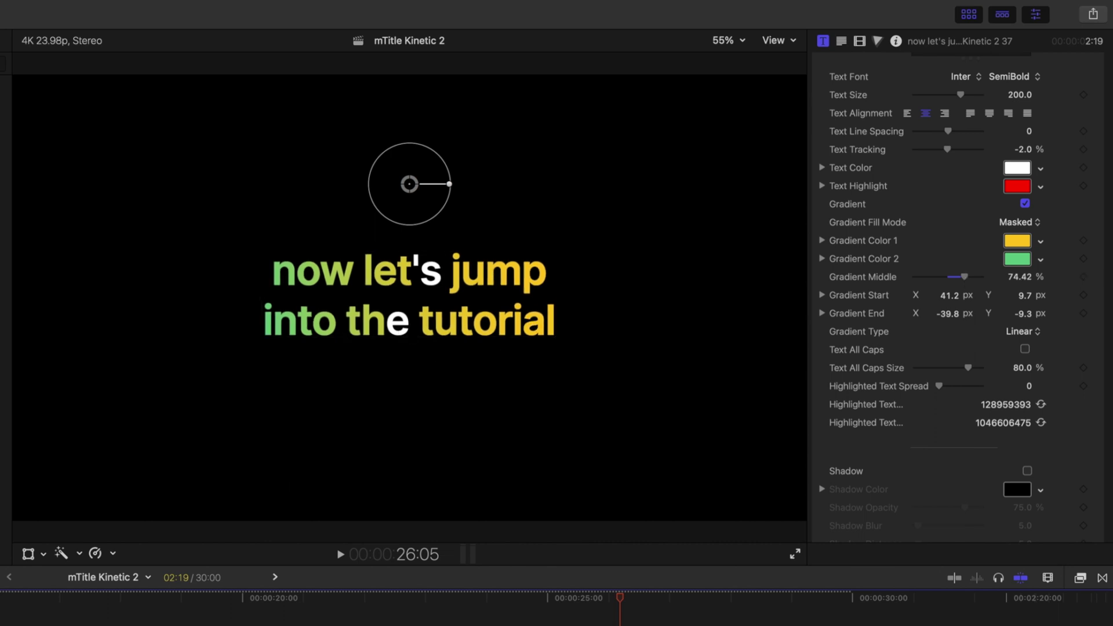
mouse_move(620, 600)
left_mouse_down()
mouse_move(550, 609)
mouse_move(670, 604)
mouse_move(609, 611)
mouse_move(618, 610)
left_mouse_up()
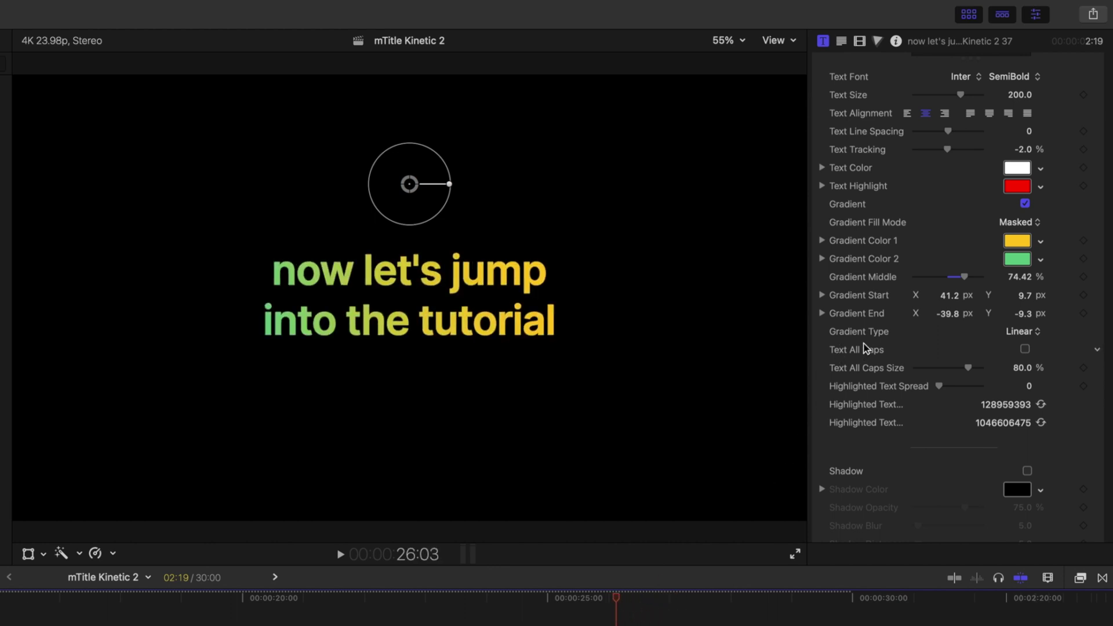
left_click(1032, 336)
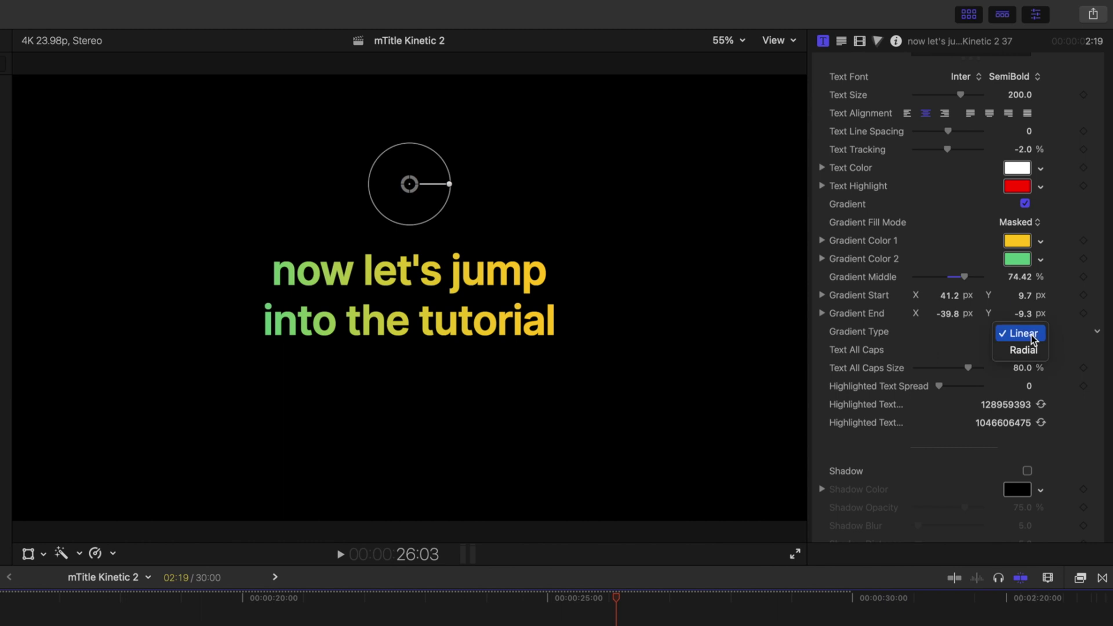
left_click(1027, 351)
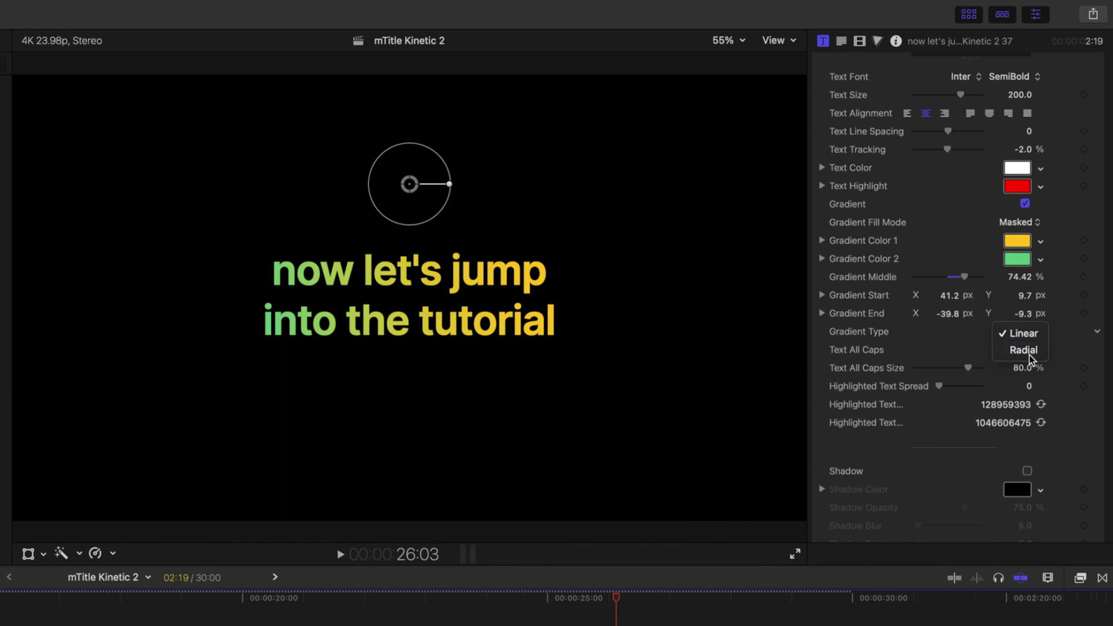
left_click(1030, 333)
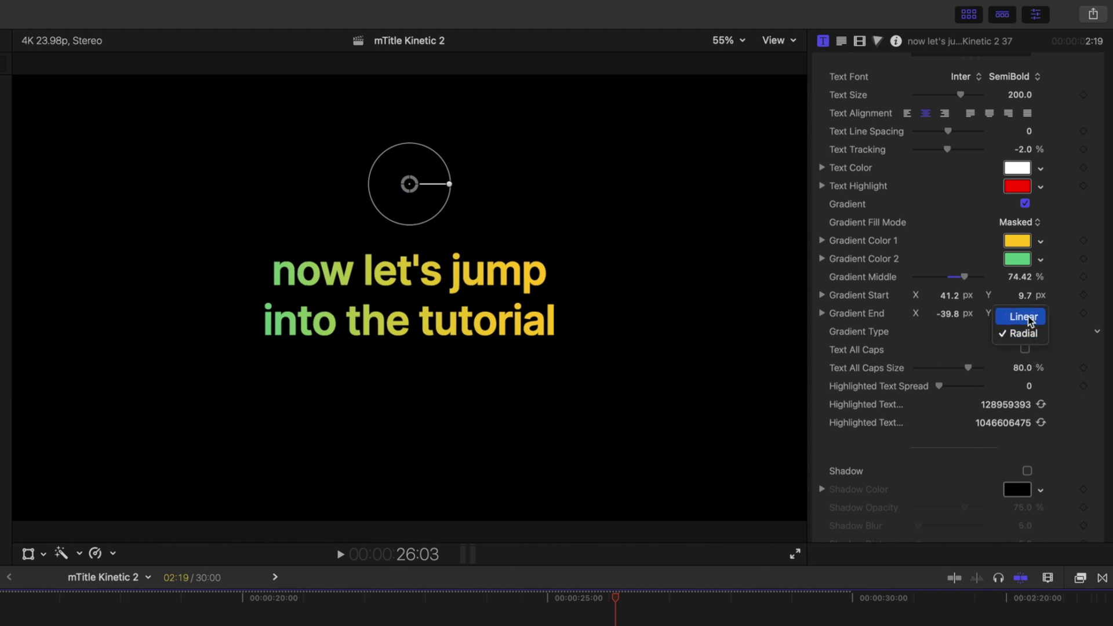
left_click(1029, 318)
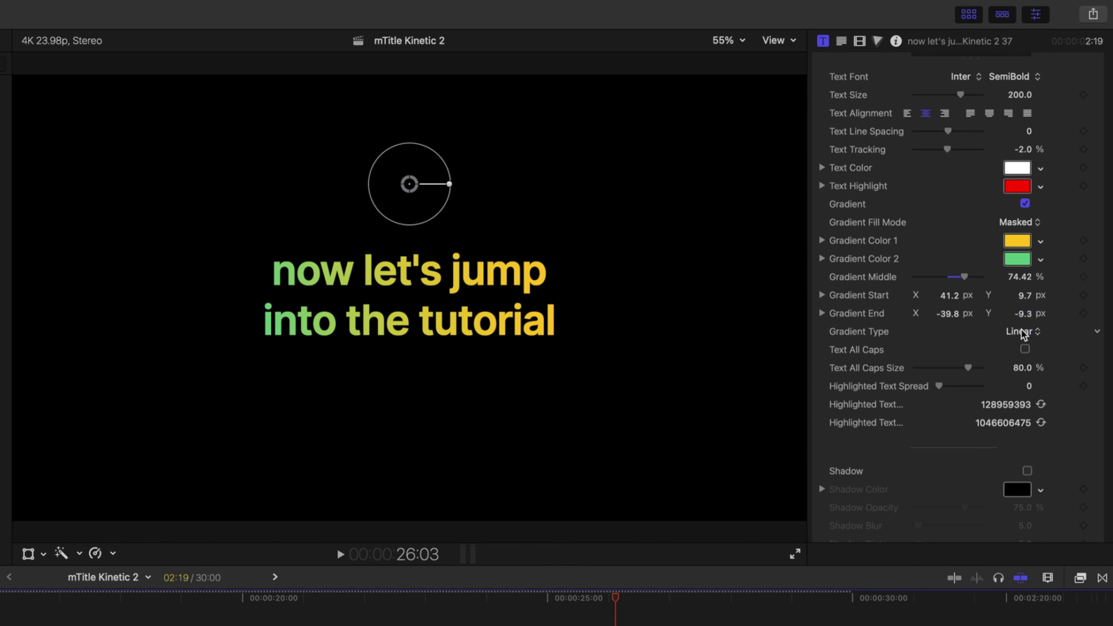